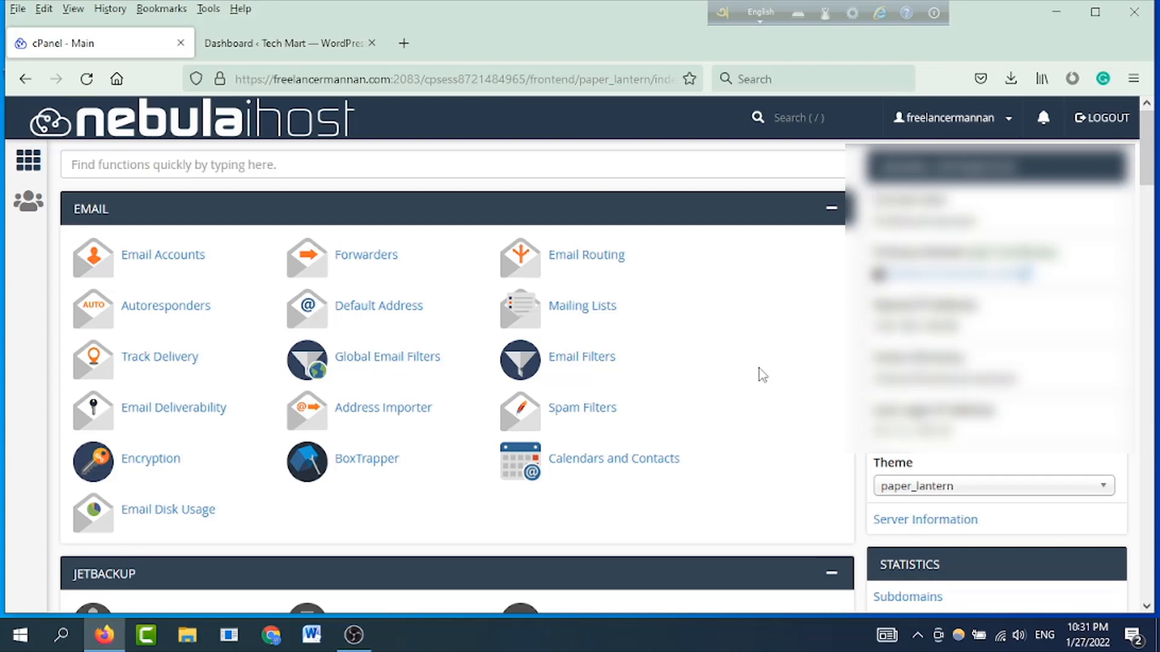
Step: Search the cPanel functions for "file manager" and open File Manager
{"action": "left_click", "coordinate": [232, 164]}
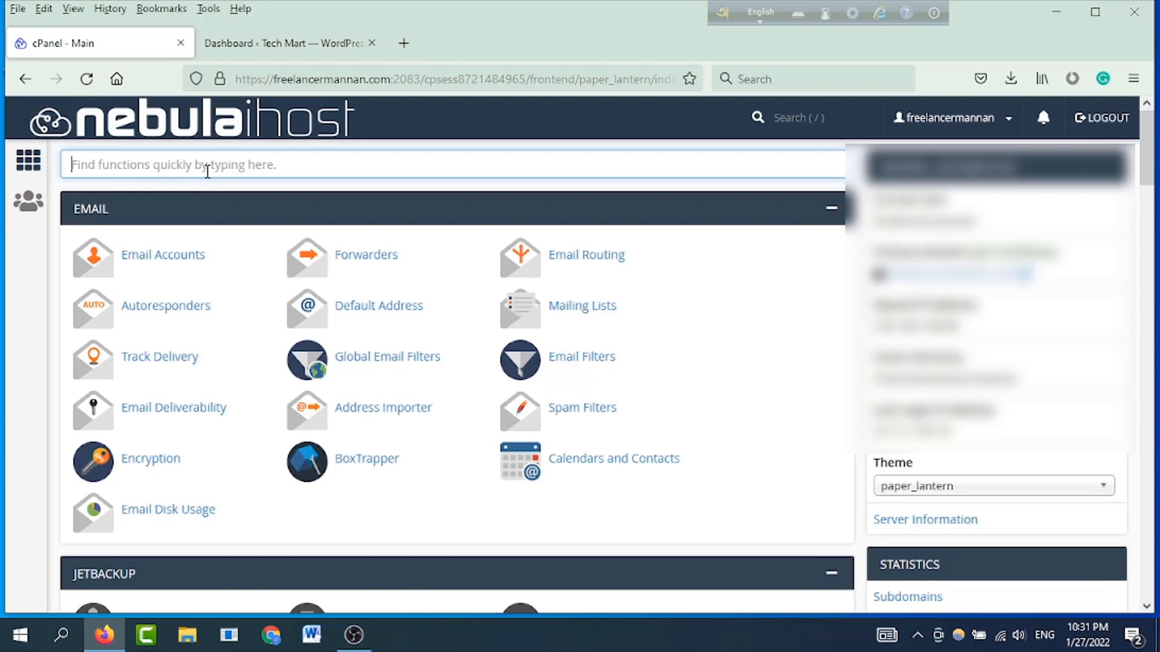
{"action": "type", "text": "fi"}
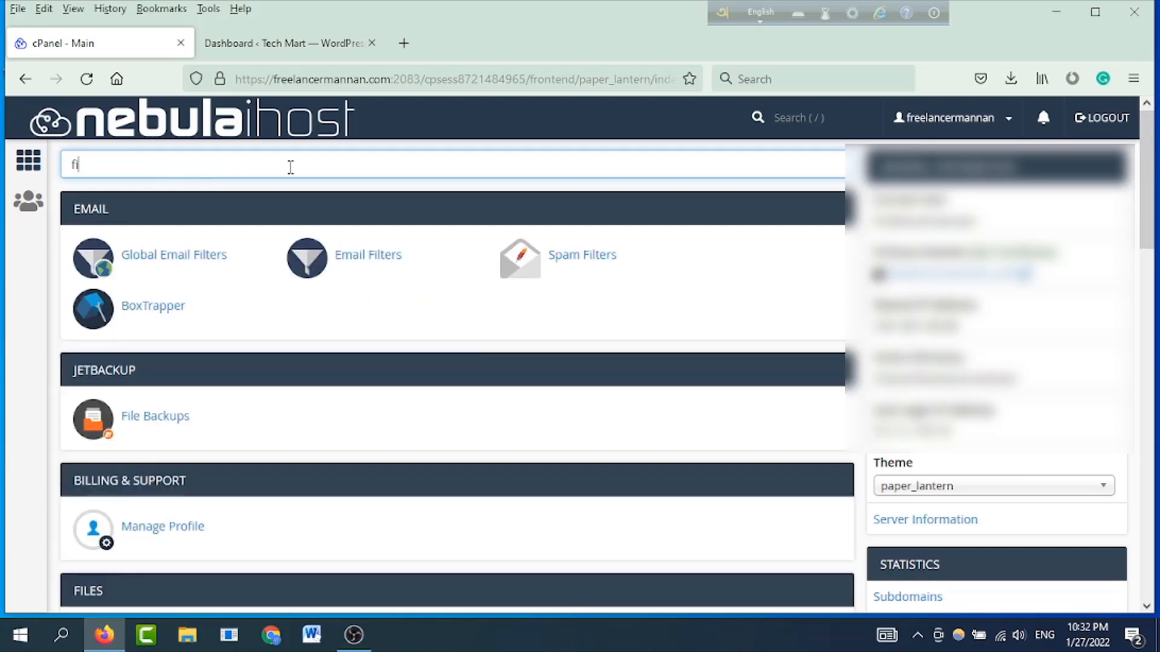
{"action": "type", "text": "le mana"}
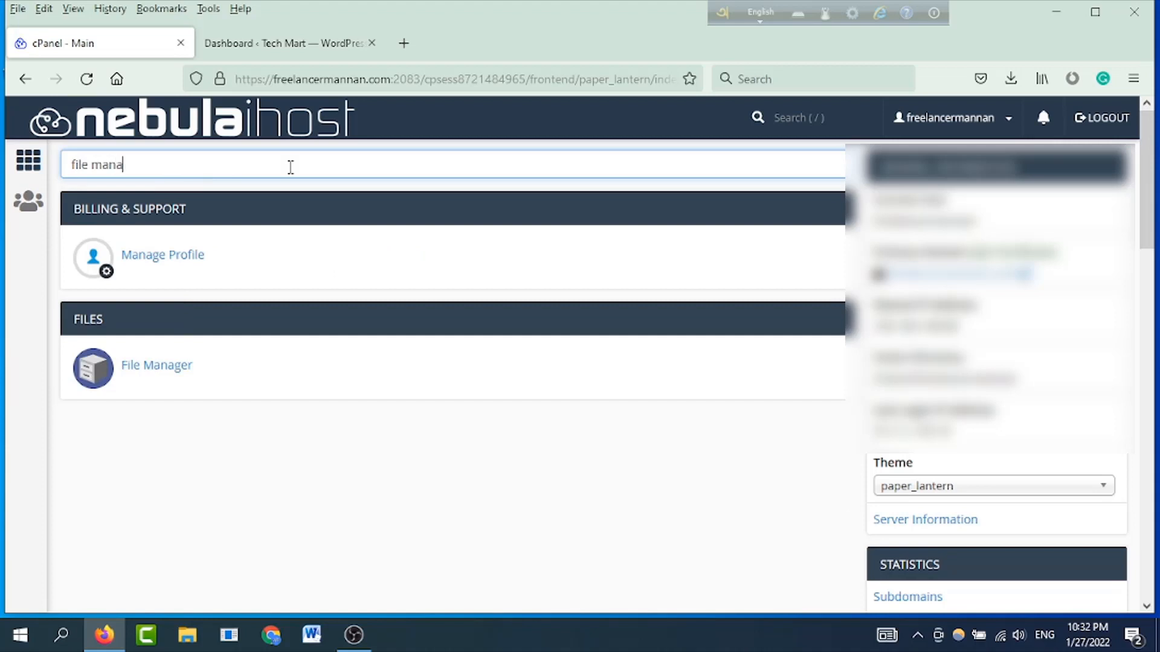
{"action": "type", "text": "ger"}
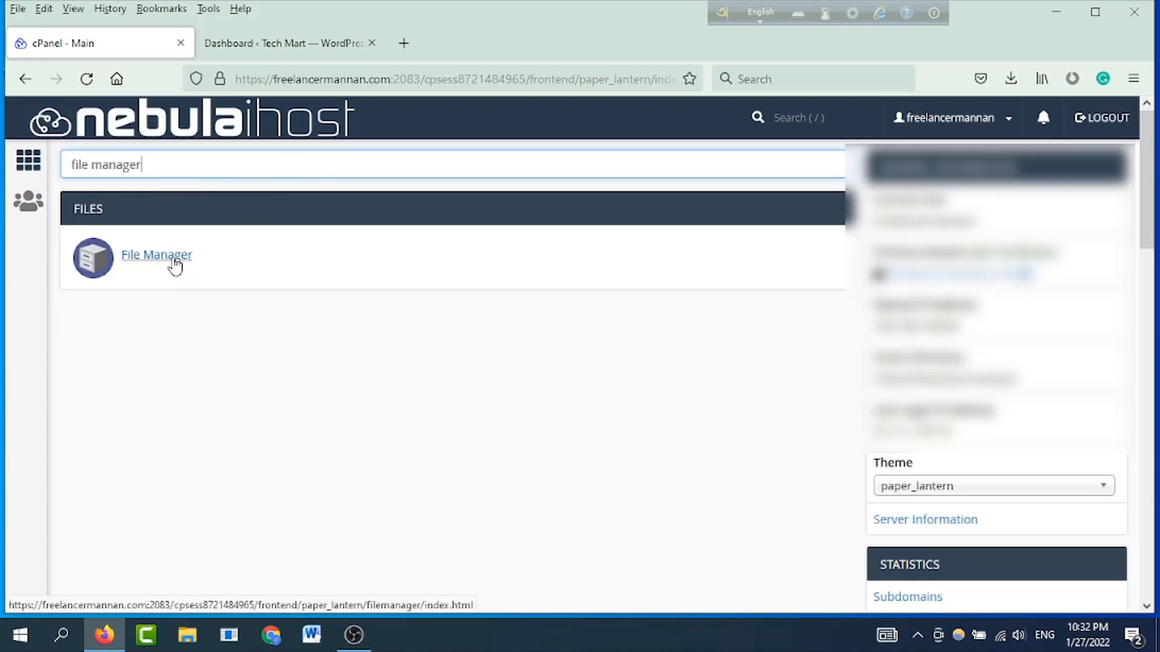
{"action": "left_click", "coordinate": [174, 259]}
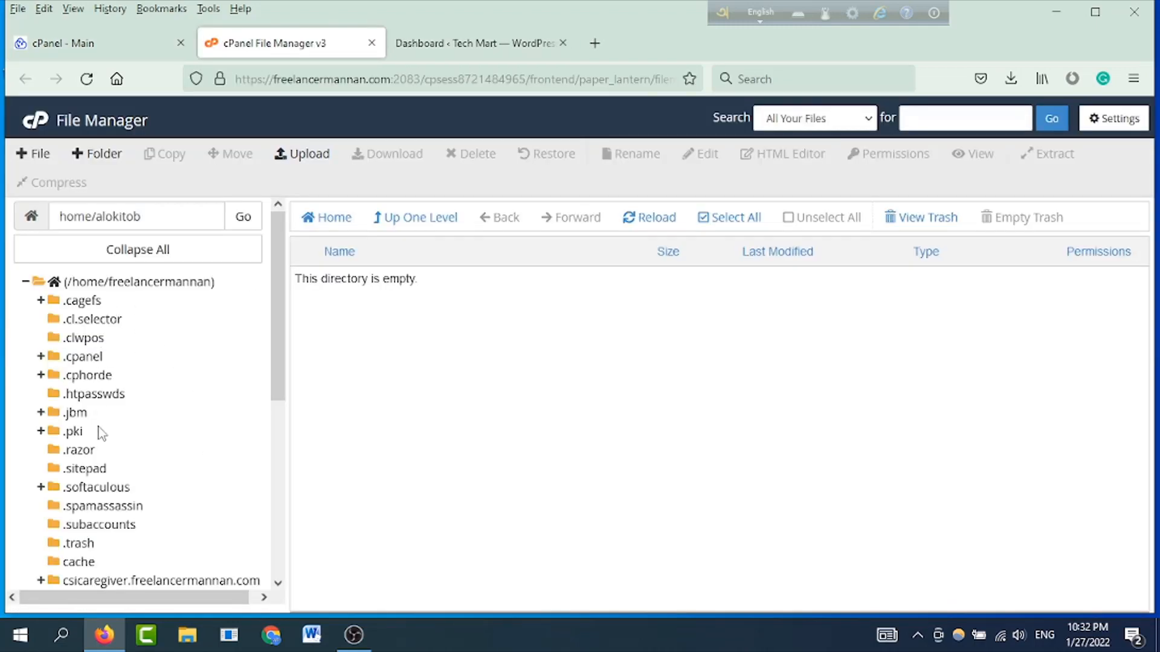
Step: Open the plugins folder inside public_html/wp-content
{"action": "scroll", "coordinate": [98, 431], "scroll_direction": "down", "scroll_amount": 5}
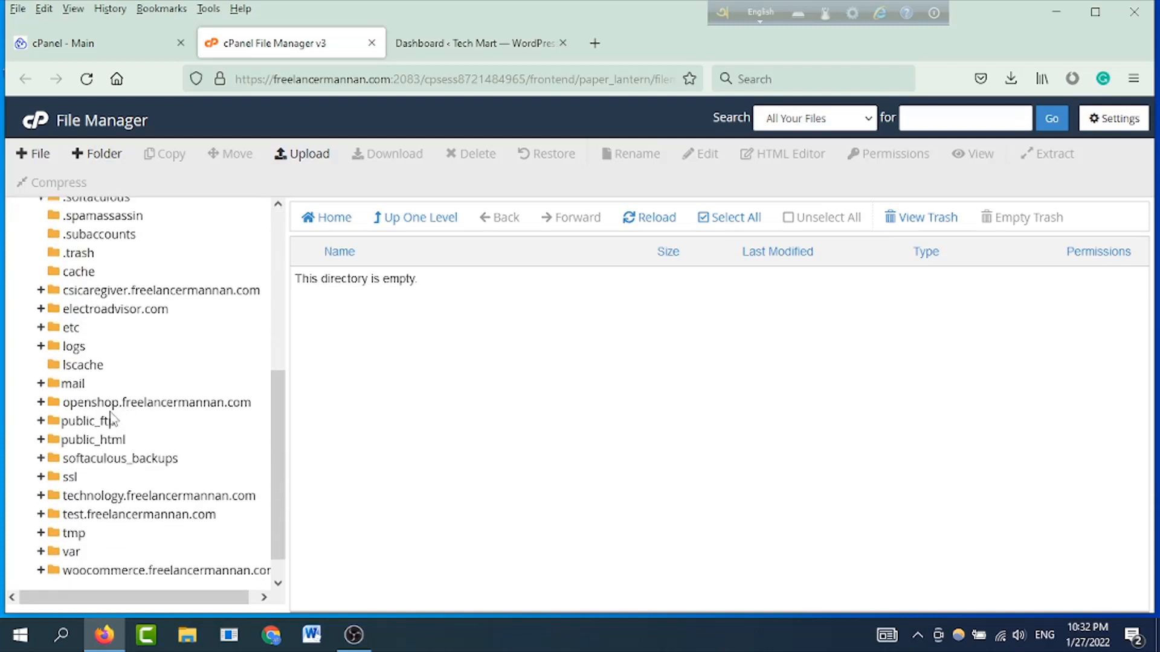
{"action": "left_click", "coordinate": [82, 446]}
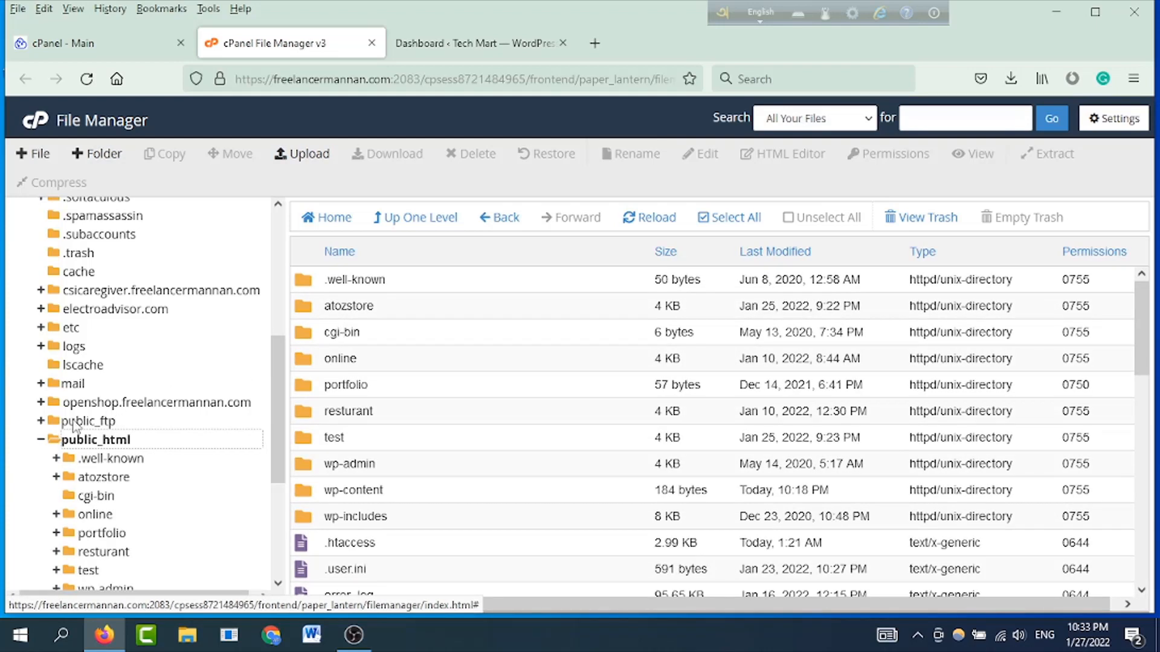
{"action": "left_click", "coordinate": [393, 494]}
{"action": "double_click", "coordinate": [394, 495]}
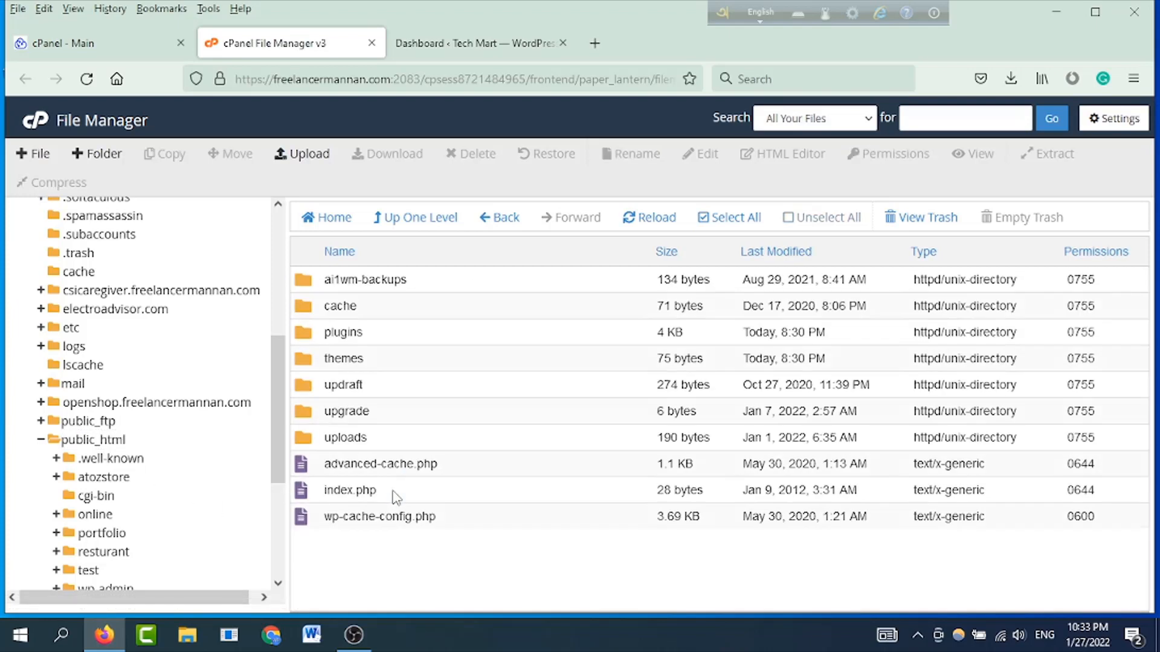
{"action": "double_click", "coordinate": [374, 336]}
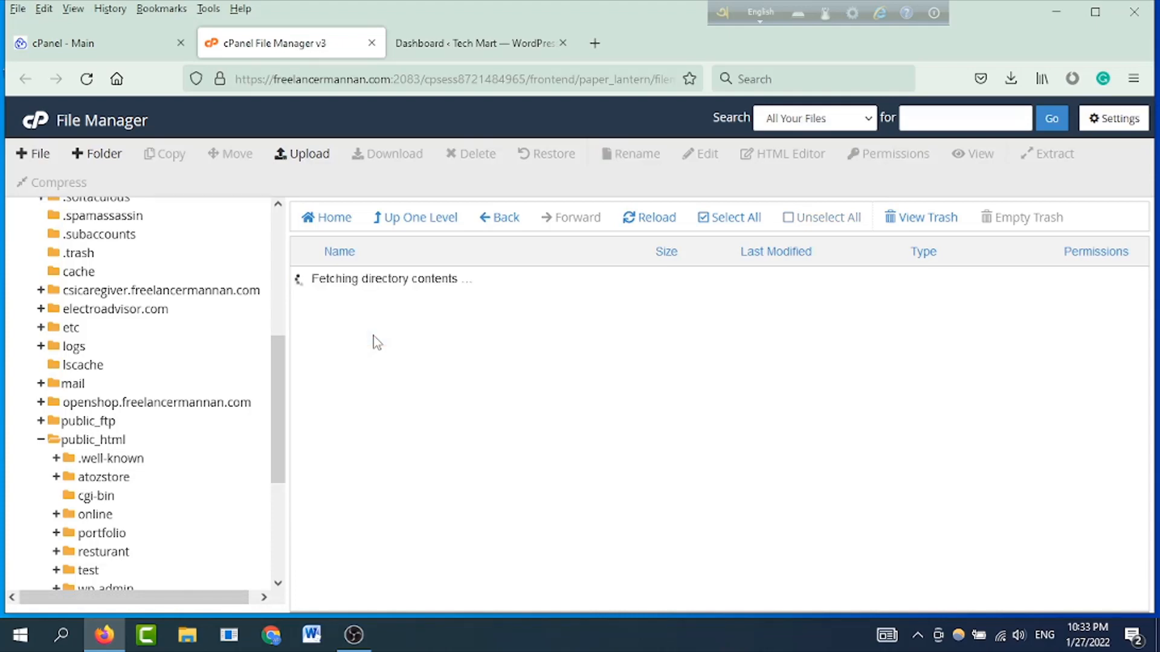
Step: Upload woocommerce.6.1.1.zip from Downloads to the wp-content/plugins folder
{"action": "left_click", "coordinate": [308, 154]}
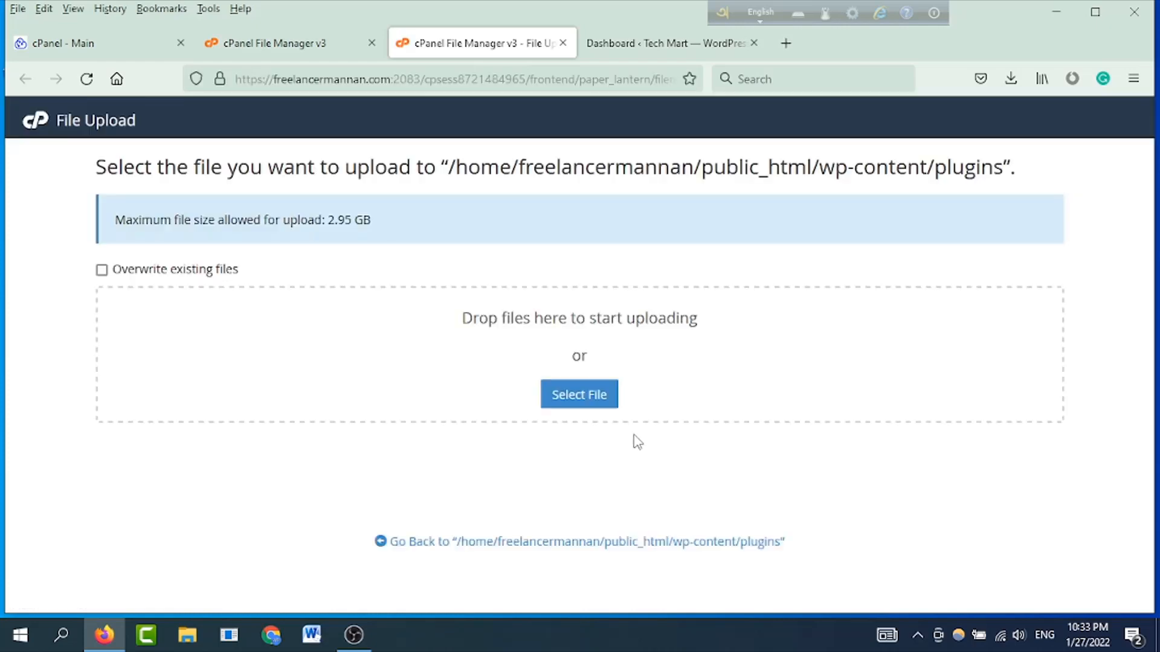
{"action": "left_click", "coordinate": [442, 388]}
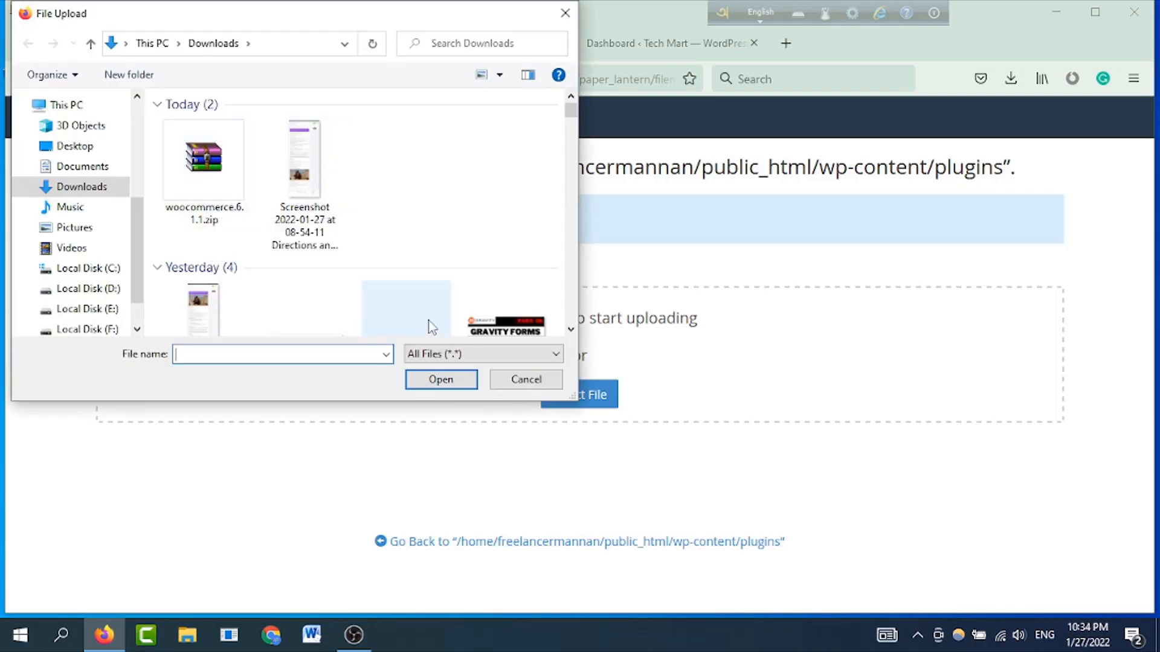
{"action": "left_click", "coordinate": [210, 183]}
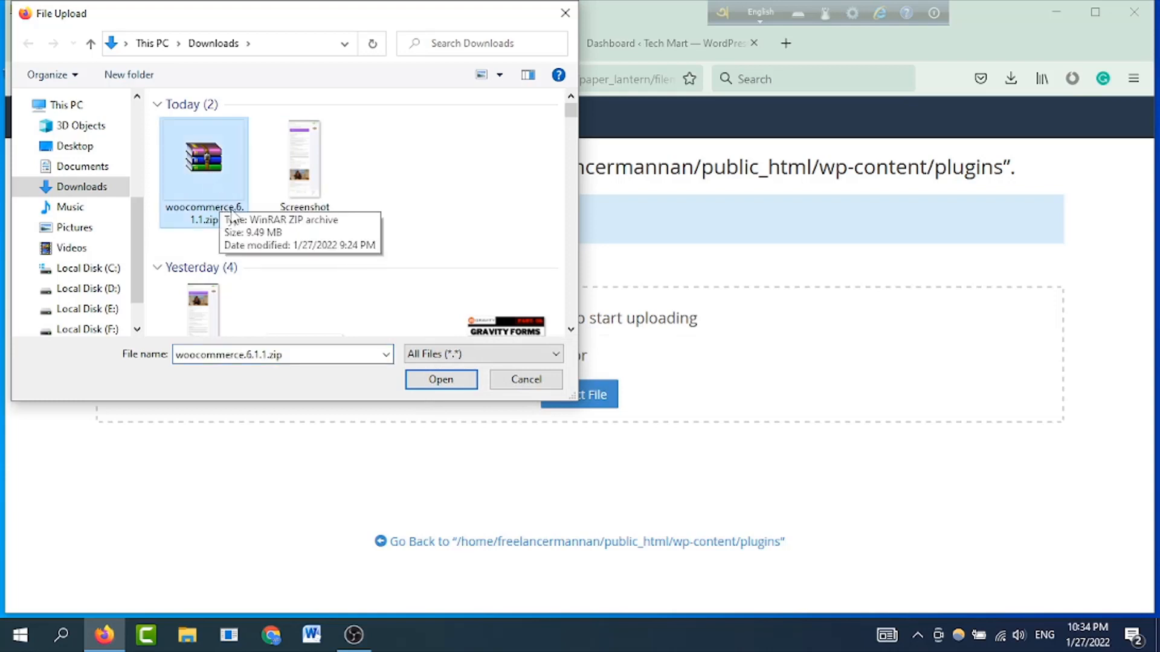
{"action": "left_click", "coordinate": [459, 381]}
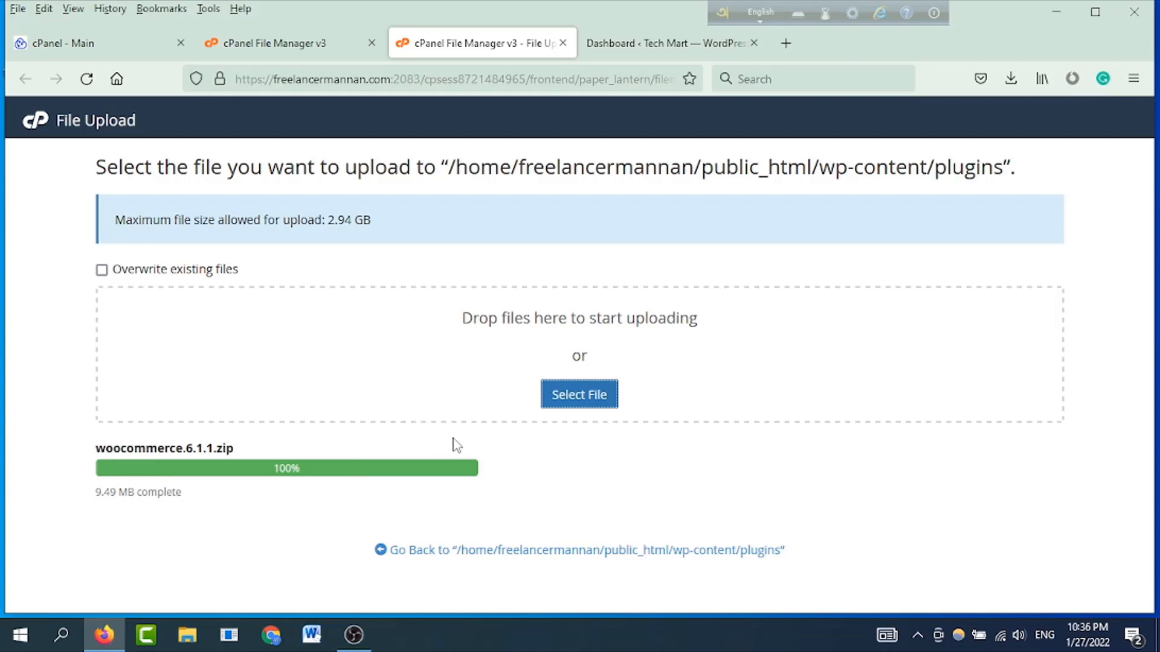
Step: Return to the plugins folder in File Manager and reload its file listing
{"action": "left_click", "coordinate": [286, 47]}
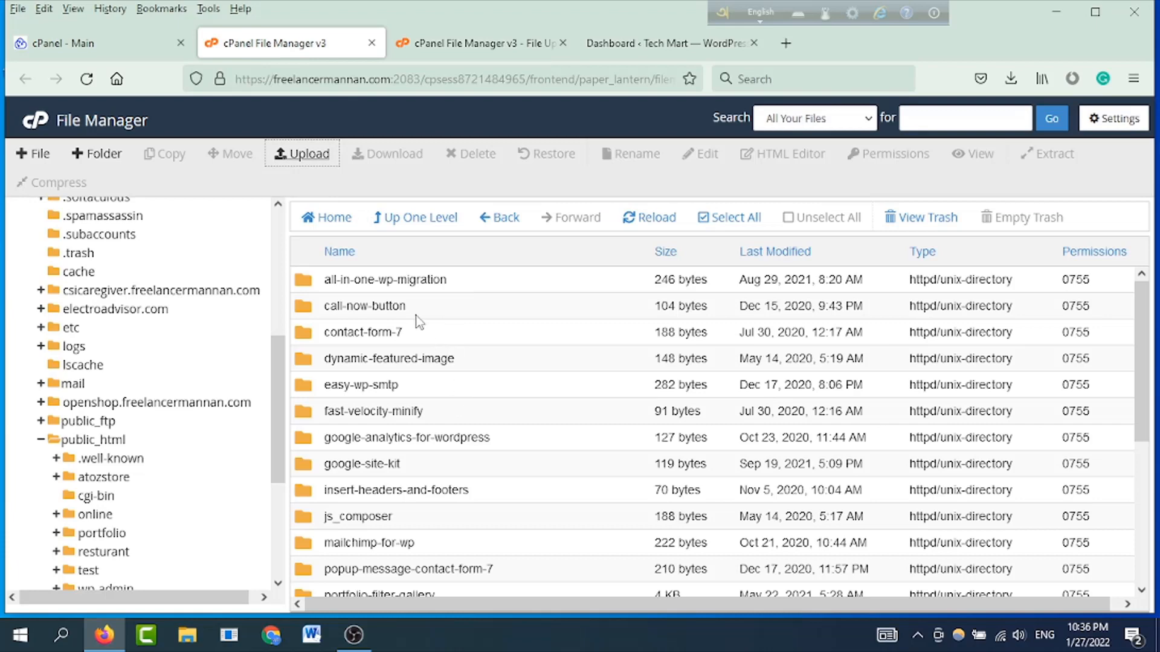
{"action": "scroll", "coordinate": [418, 321], "scroll_direction": "down", "scroll_amount": 5}
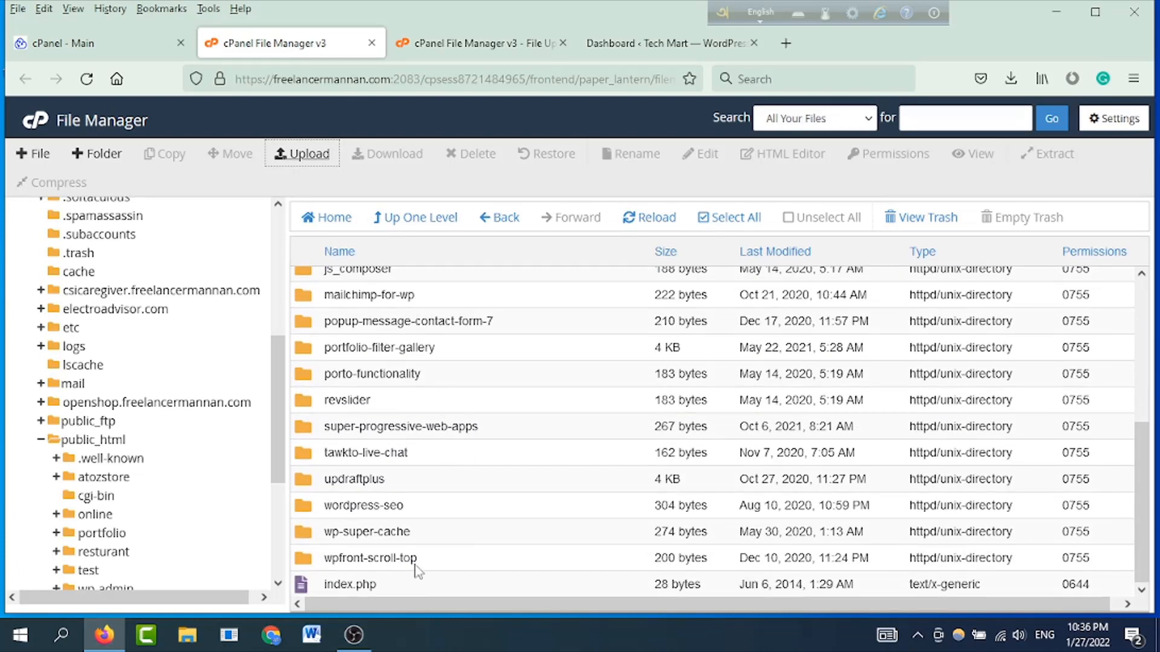
{"action": "scroll", "coordinate": [433, 402], "scroll_direction": "up", "scroll_amount": 5}
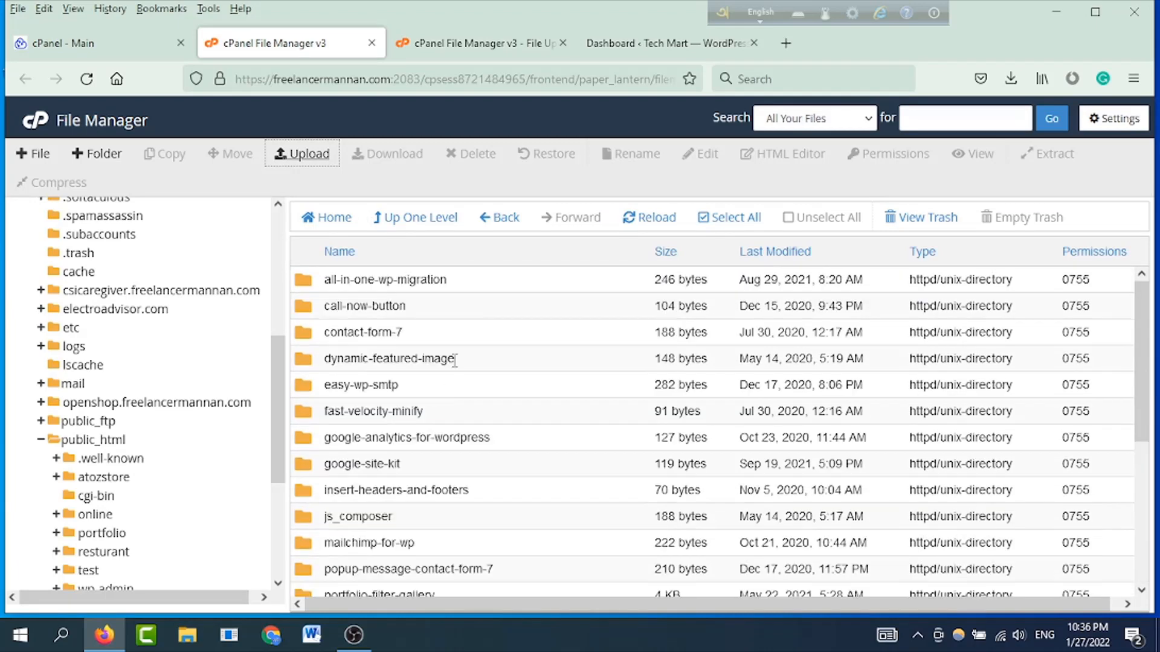
{"action": "left_click", "coordinate": [648, 221]}
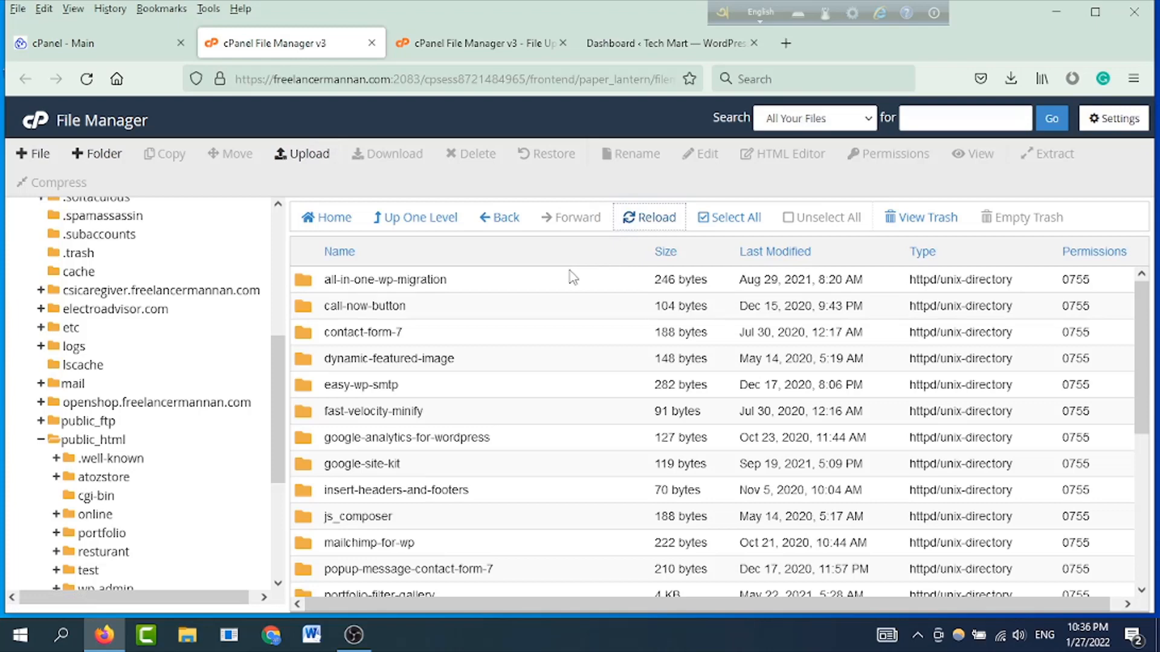
Step: Extract woocommerce.6.1.1.zip into /public_html/wp-content/plugins, and reload the listing to select the woocommerce folder
{"action": "scroll", "coordinate": [495, 351], "scroll_direction": "down", "scroll_amount": 5}
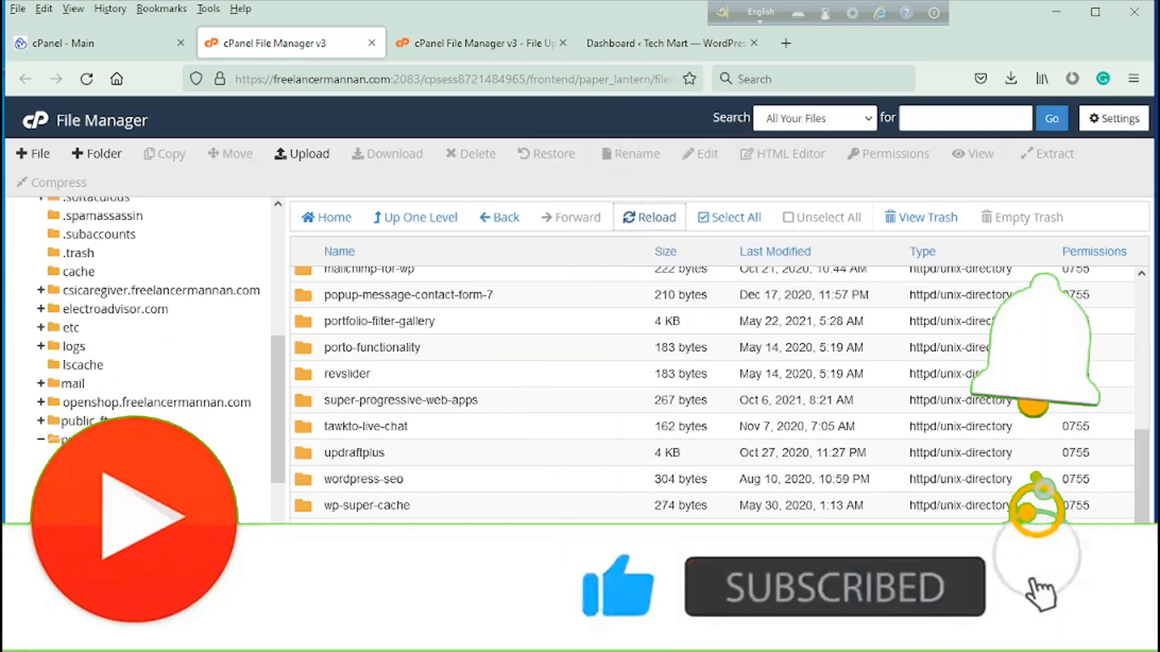
{"action": "right_click", "coordinate": [467, 587]}
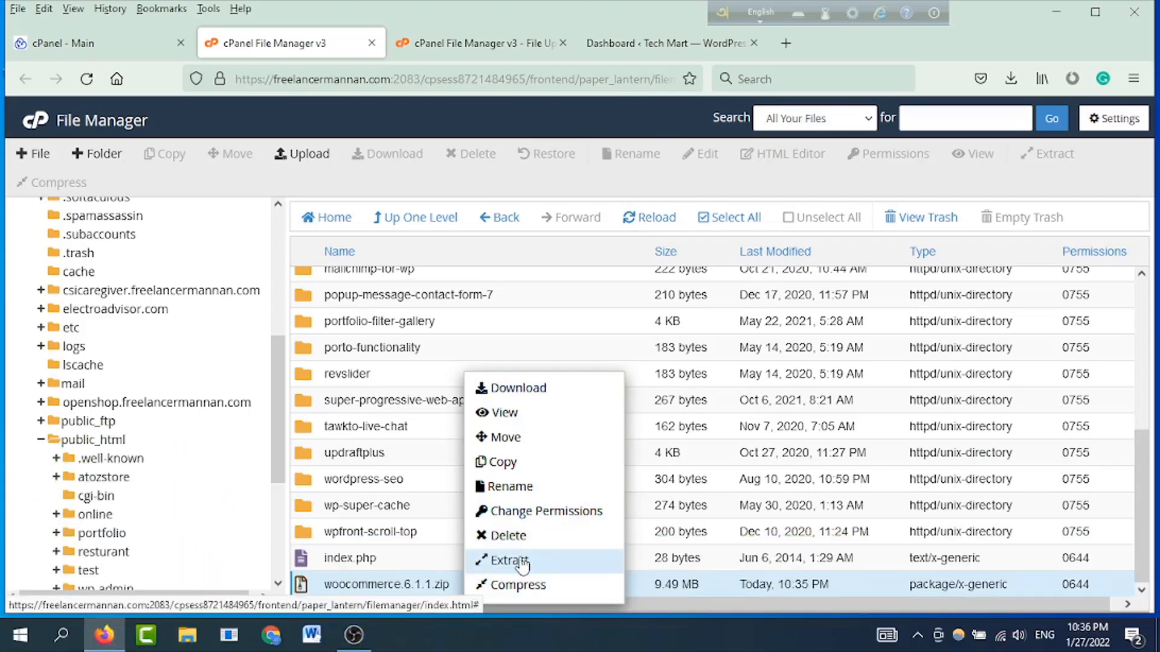
{"action": "left_click", "coordinate": [523, 563]}
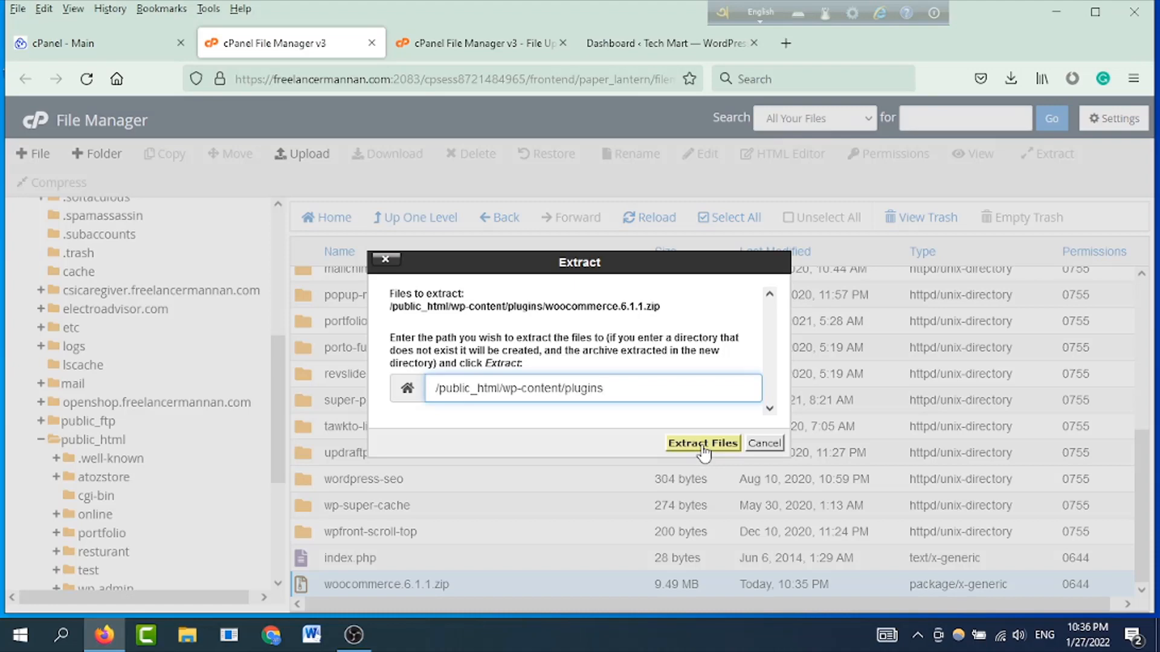
{"action": "left_click", "coordinate": [703, 444]}
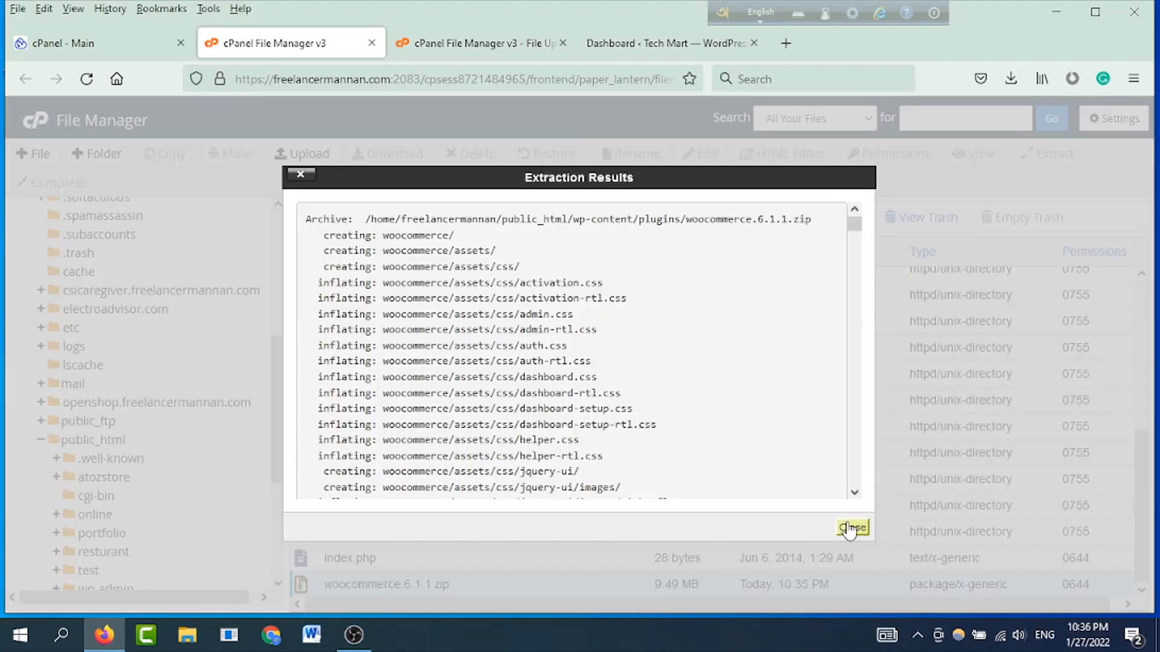
{"action": "left_click", "coordinate": [853, 528]}
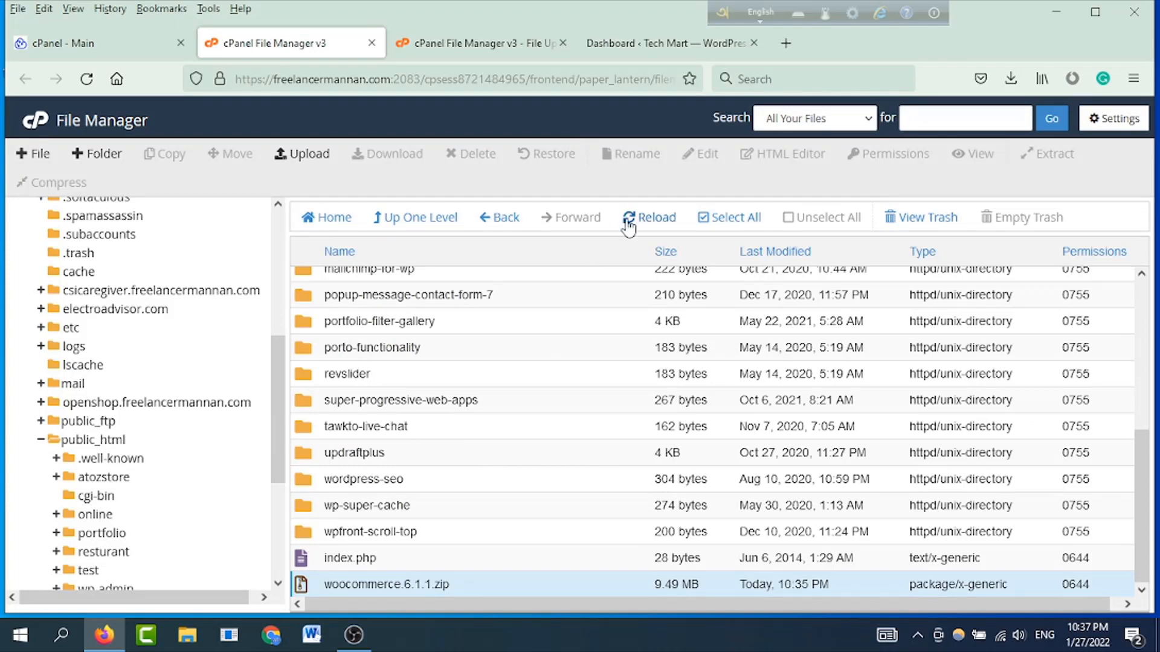
{"action": "left_click", "coordinate": [650, 221]}
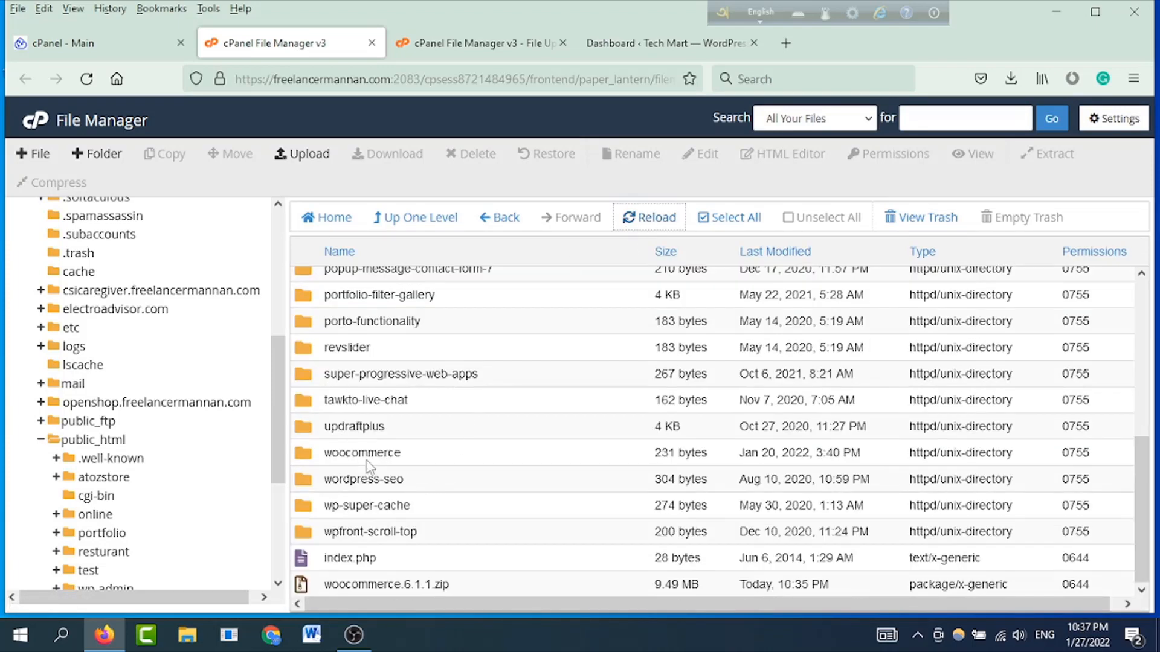
{"action": "left_click", "coordinate": [429, 457]}
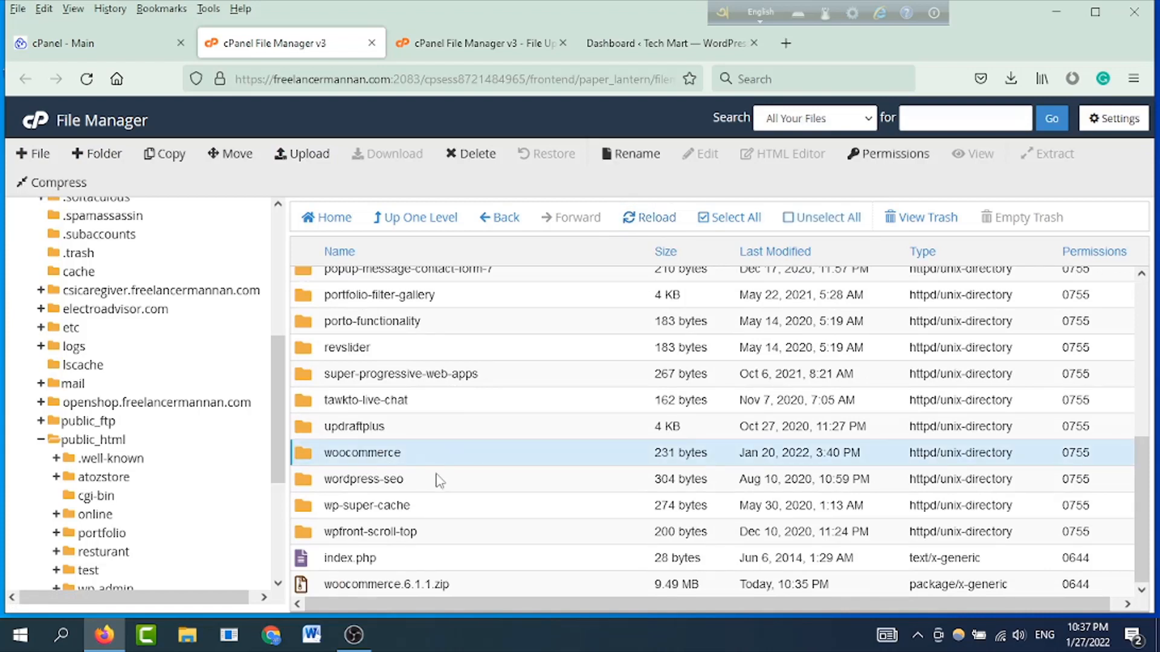
Step: Move woocommerce.6.1.1.zip to the trash without permanently deleting it
{"action": "right_click", "coordinate": [472, 591]}
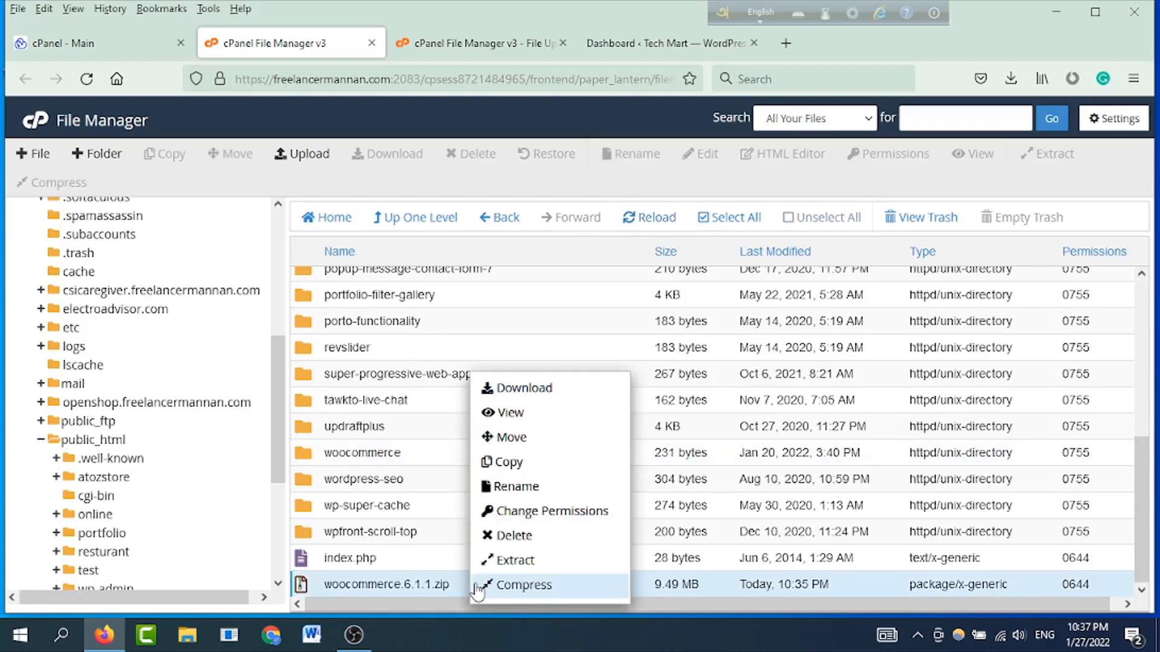
{"action": "left_click", "coordinate": [514, 536]}
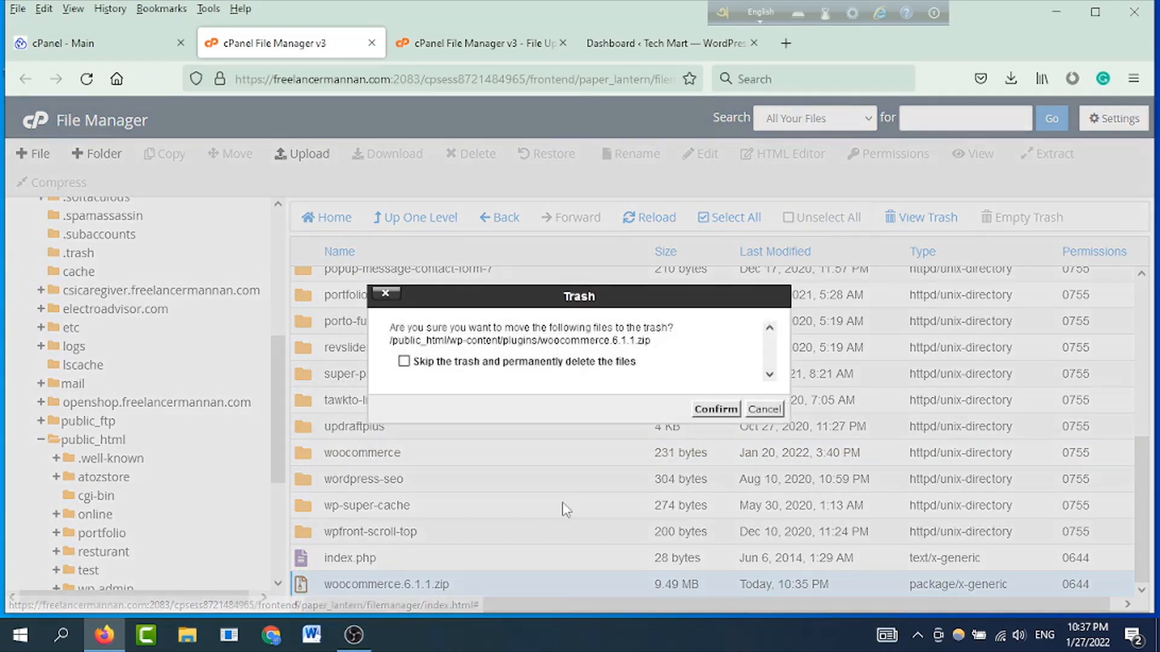
{"action": "left_click", "coordinate": [723, 412]}
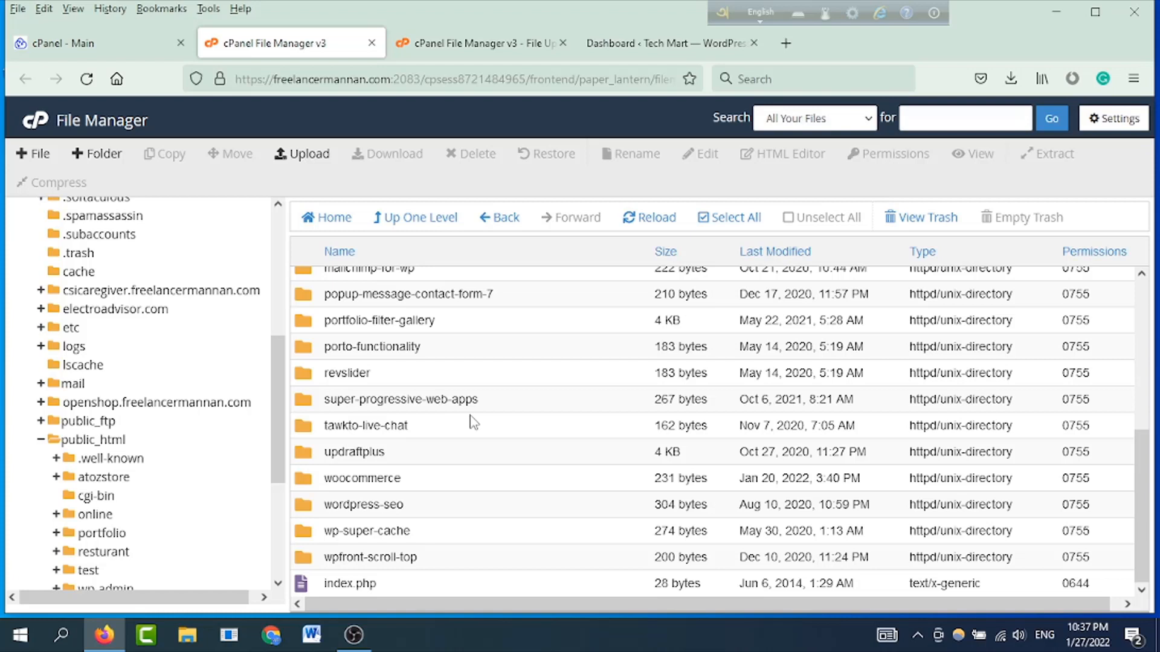
Step: Return to the cPanel main page, search for "file" and reopen File Manager
{"action": "scroll", "coordinate": [474, 421], "scroll_direction": "up", "scroll_amount": 5}
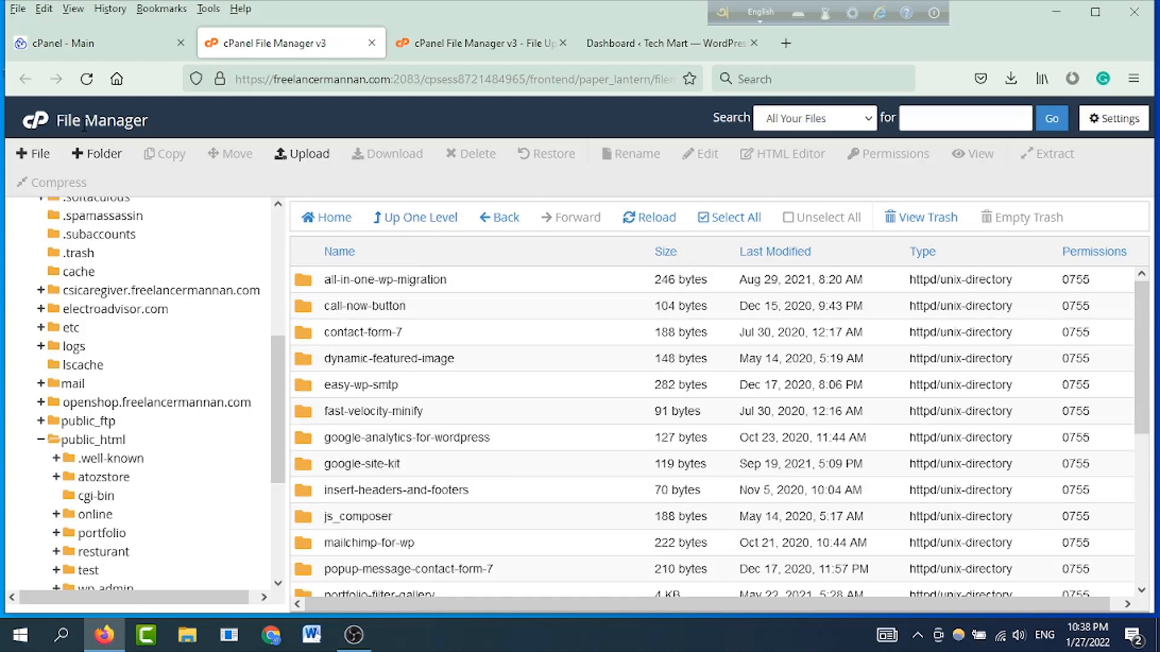
{"action": "left_click", "coordinate": [33, 125]}
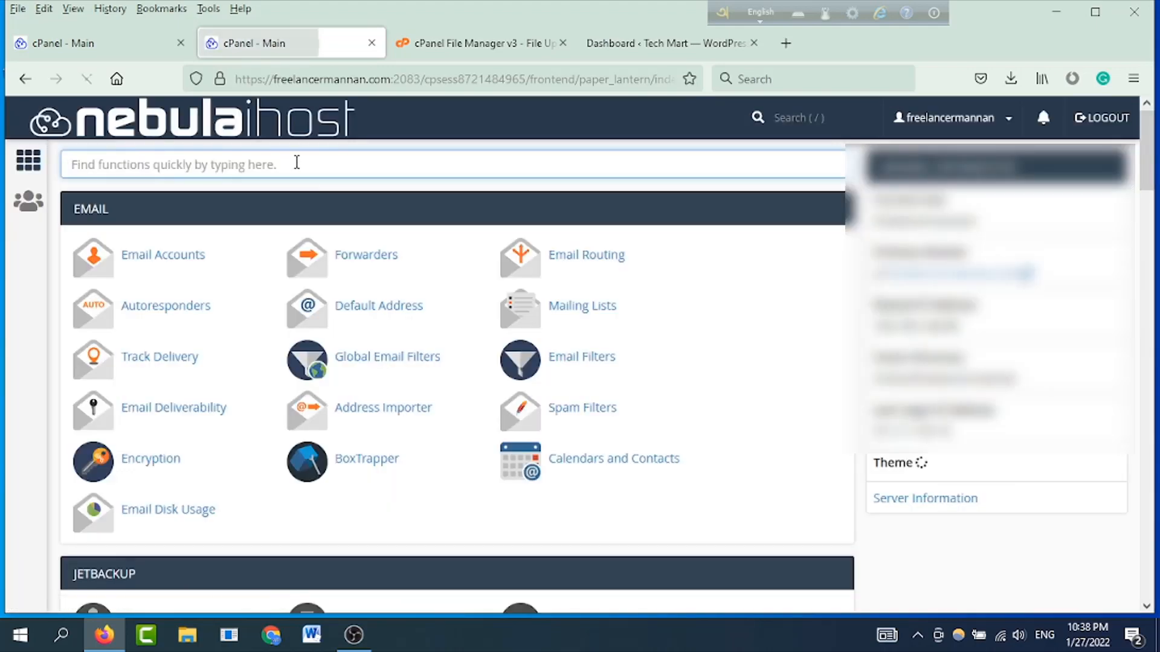
{"action": "type", "text": "file"}
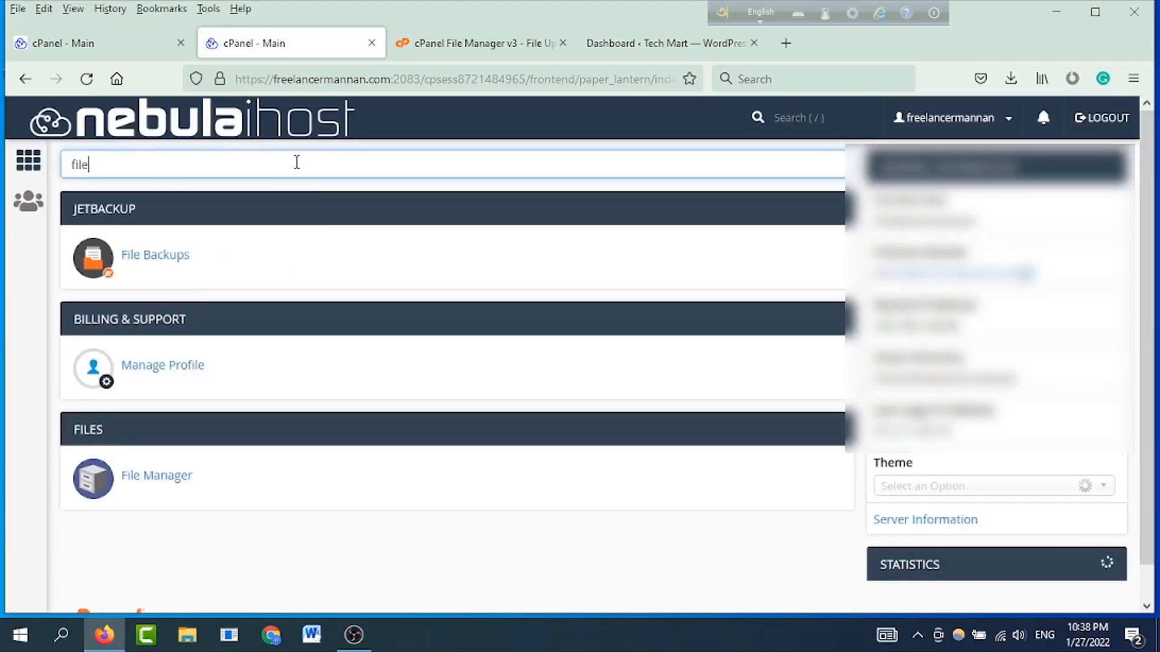
{"action": "left_click", "coordinate": [151, 477]}
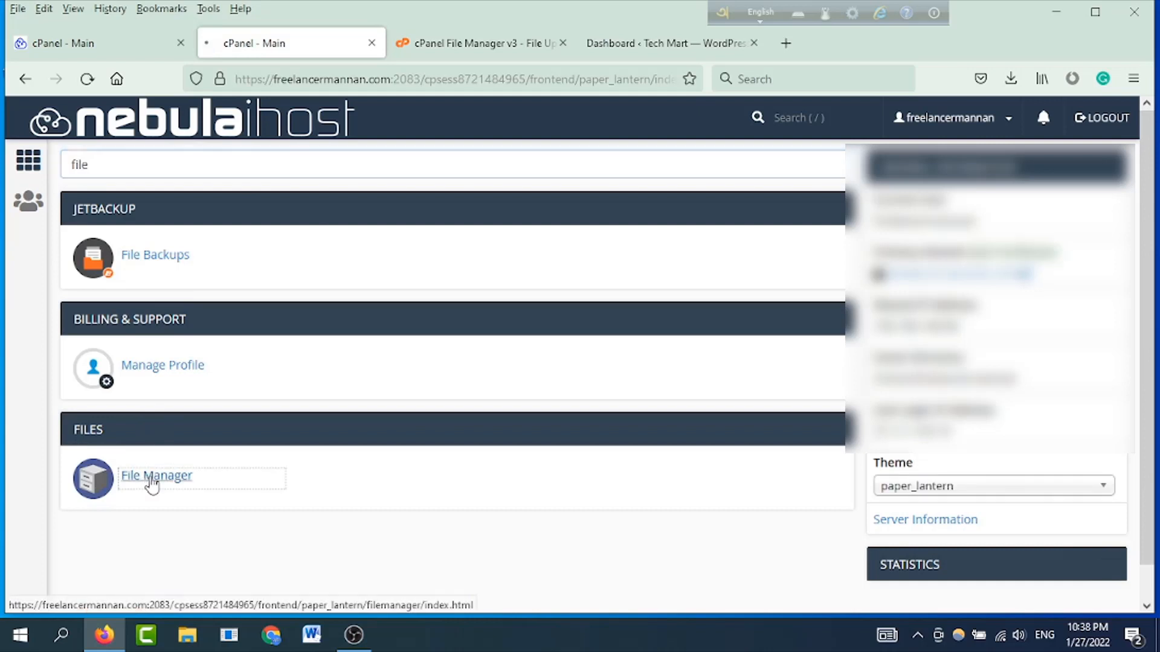
Step: Open the technology subdomain's folder from the home directory tree
{"action": "scroll", "coordinate": [148, 471], "scroll_direction": "down", "scroll_amount": 4}
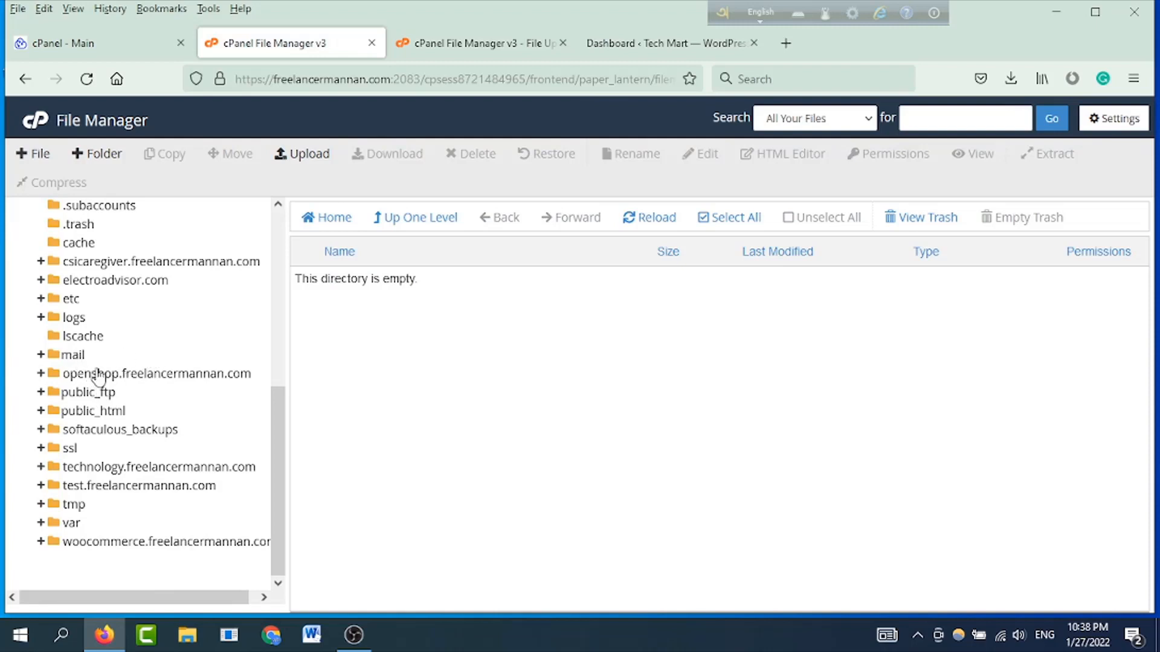
{"action": "scroll", "coordinate": [124, 356], "scroll_direction": "up", "scroll_amount": 3}
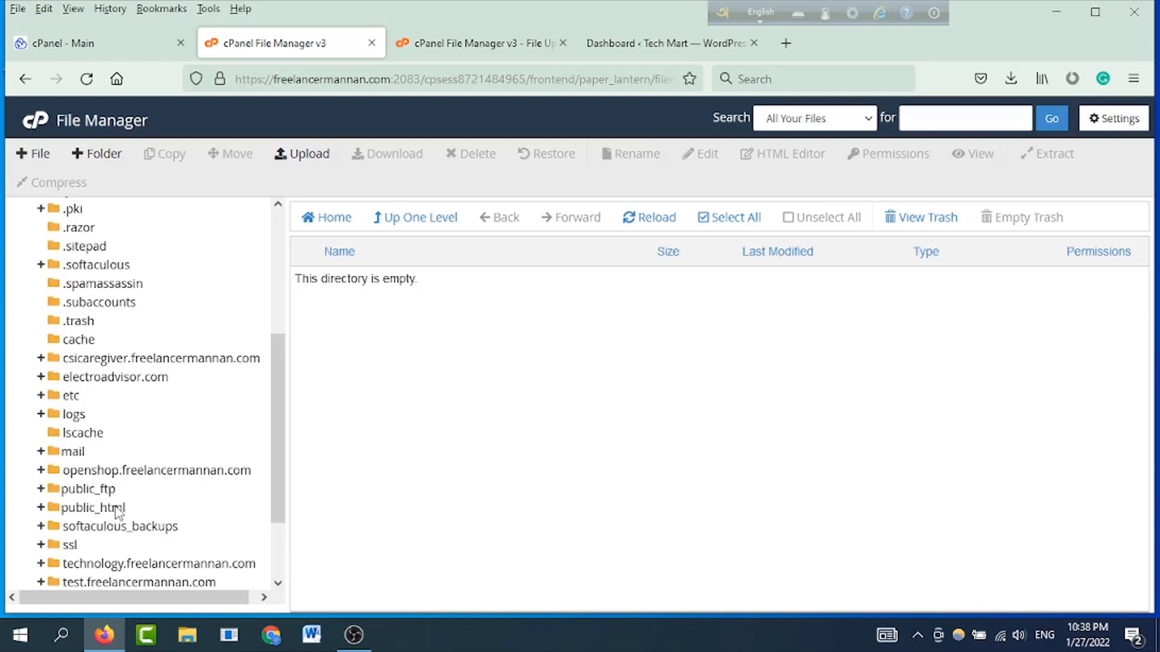
{"action": "scroll", "coordinate": [119, 512], "scroll_direction": "down", "scroll_amount": 3}
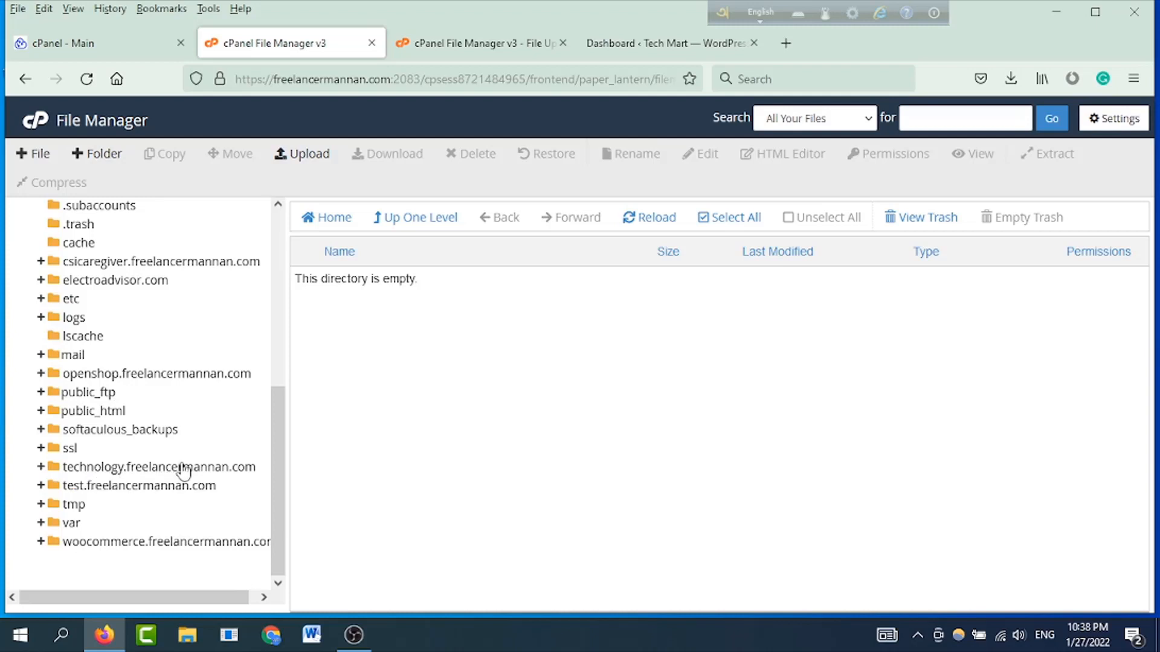
{"action": "left_click", "coordinate": [141, 462]}
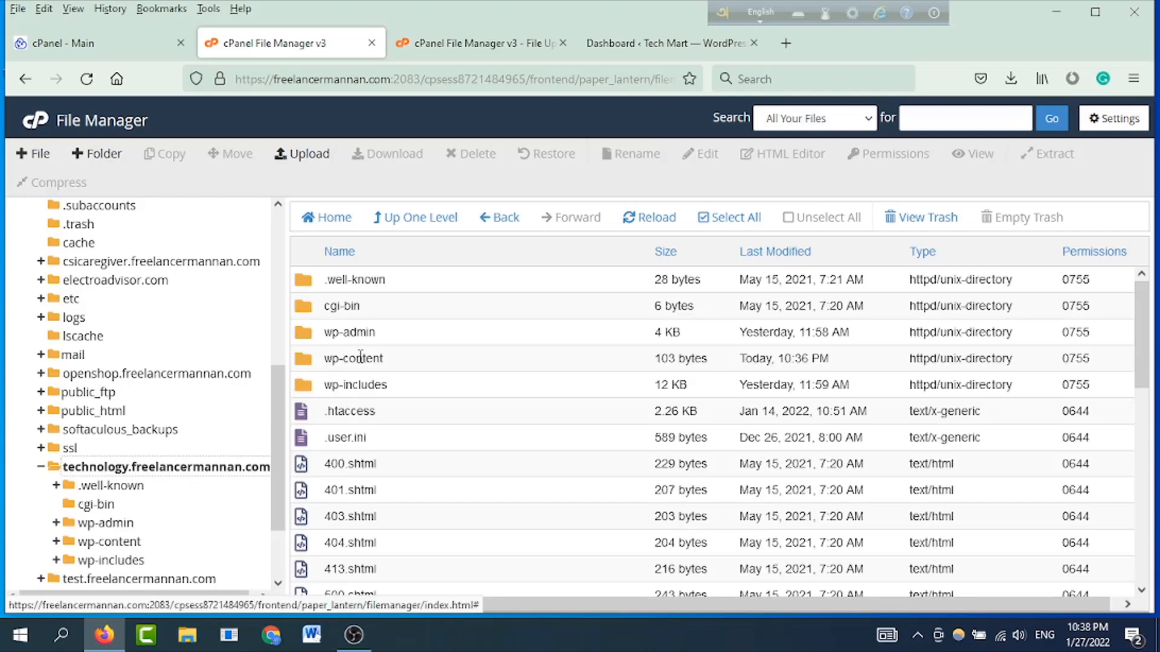
Step: Open the wp-content folder of the technology subdomain and go into its themes folder
{"action": "left_click", "coordinate": [425, 363]}
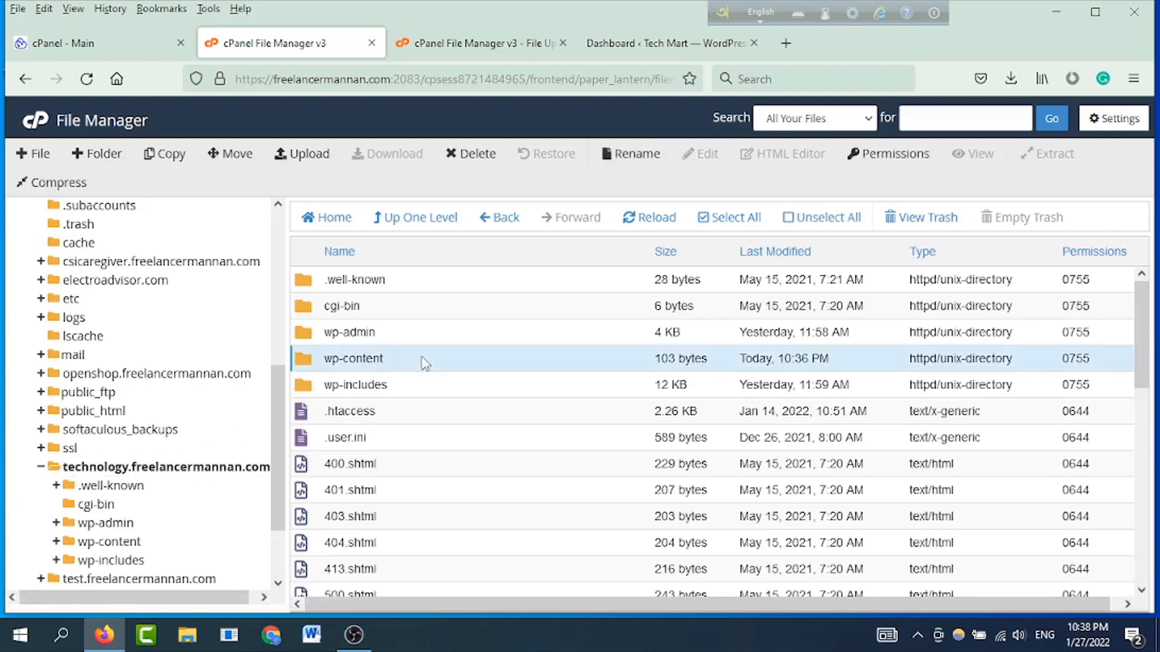
{"action": "double_click", "coordinate": [426, 363]}
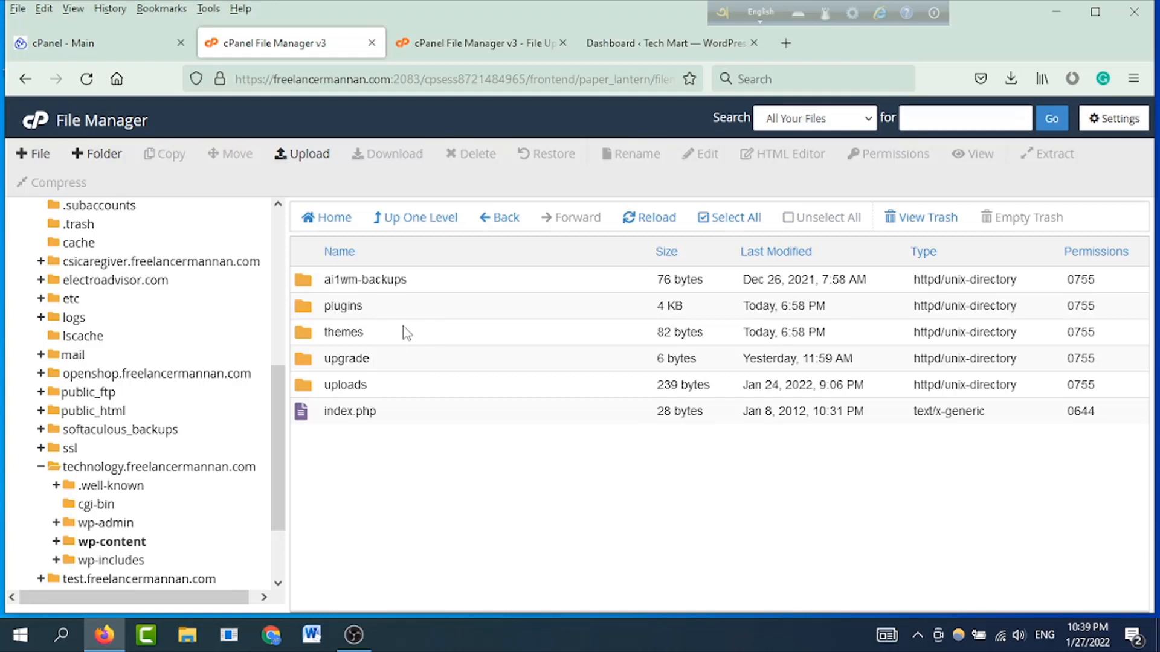
{"action": "double_click", "coordinate": [406, 332]}
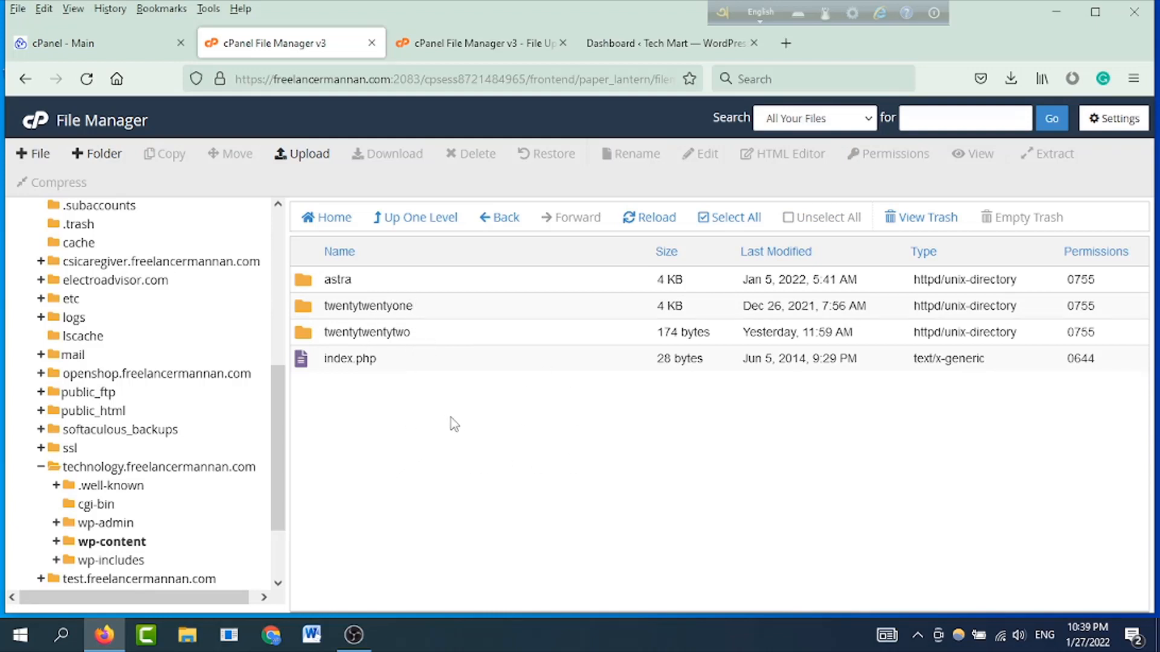
Step: Upload woodmart.zip from the local WoodMart Theme/woodmart_v4.1.0 folder to the wp-content/themes directory
{"action": "left_click", "coordinate": [308, 155]}
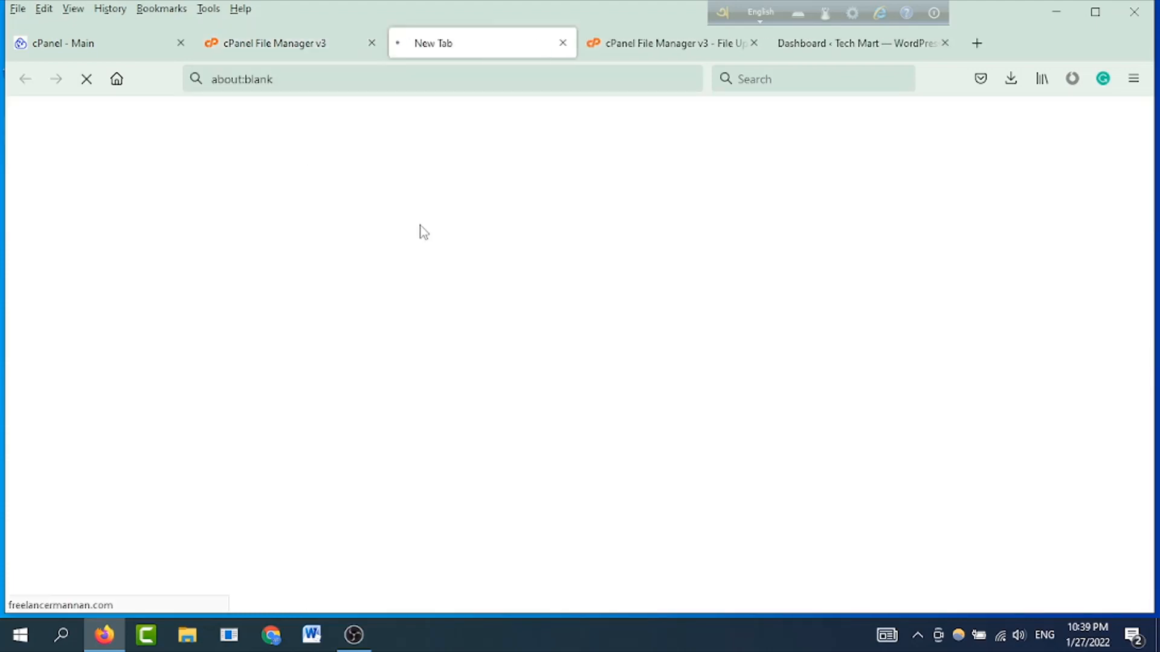
{"action": "left_click", "coordinate": [604, 421]}
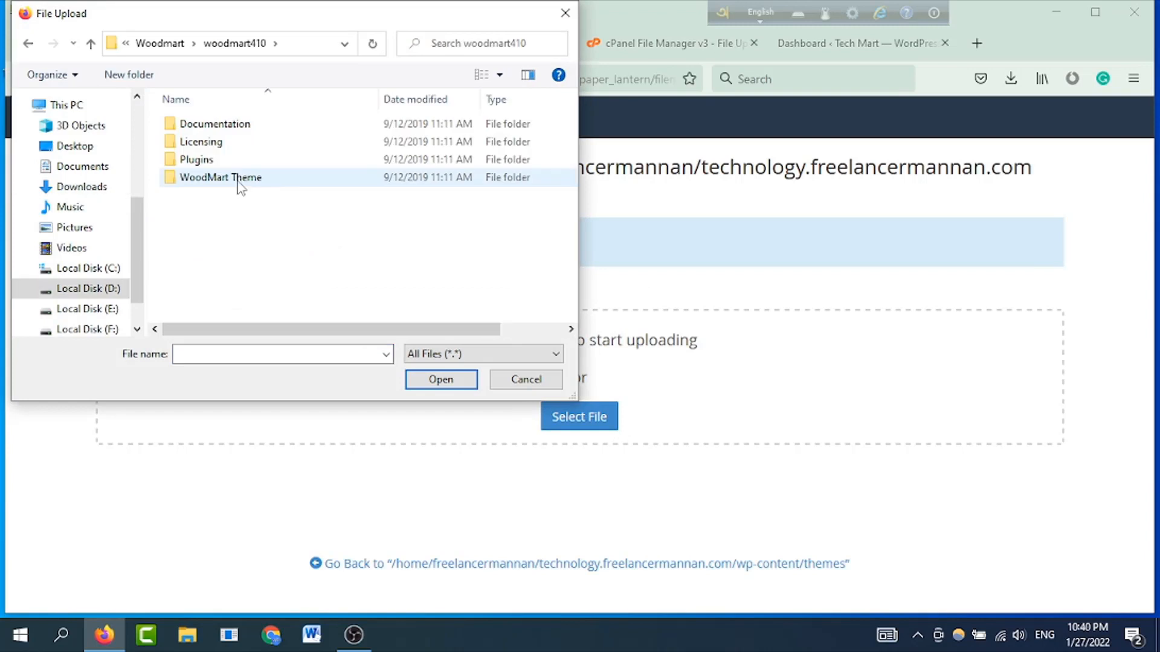
{"action": "double_click", "coordinate": [238, 180]}
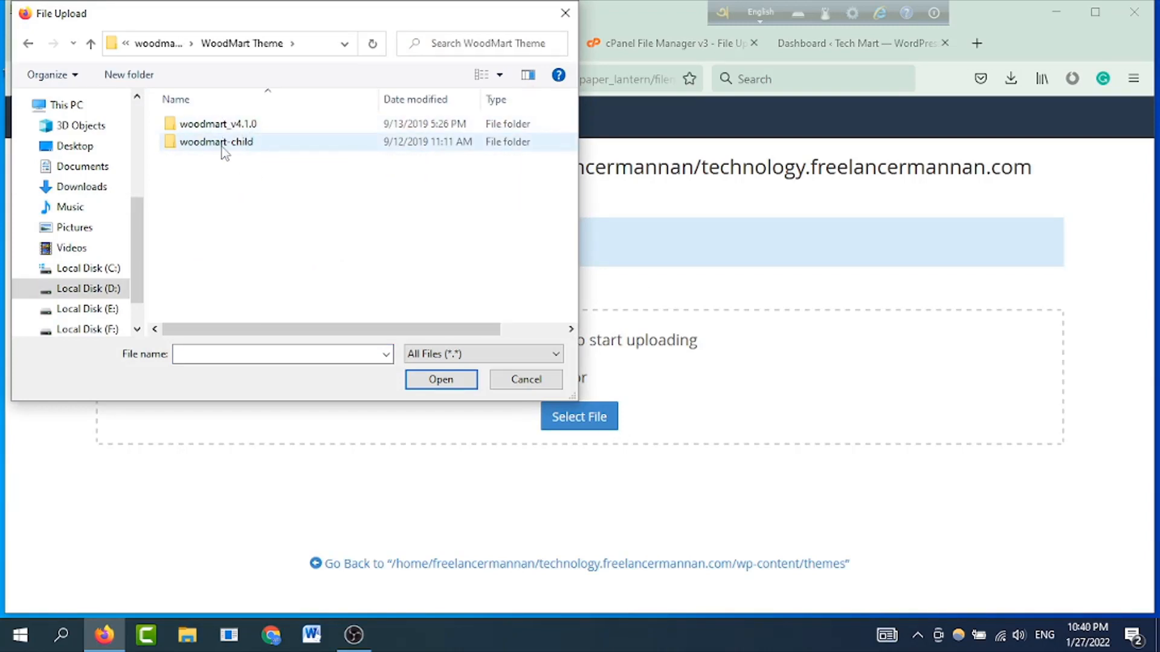
{"action": "double_click", "coordinate": [228, 129]}
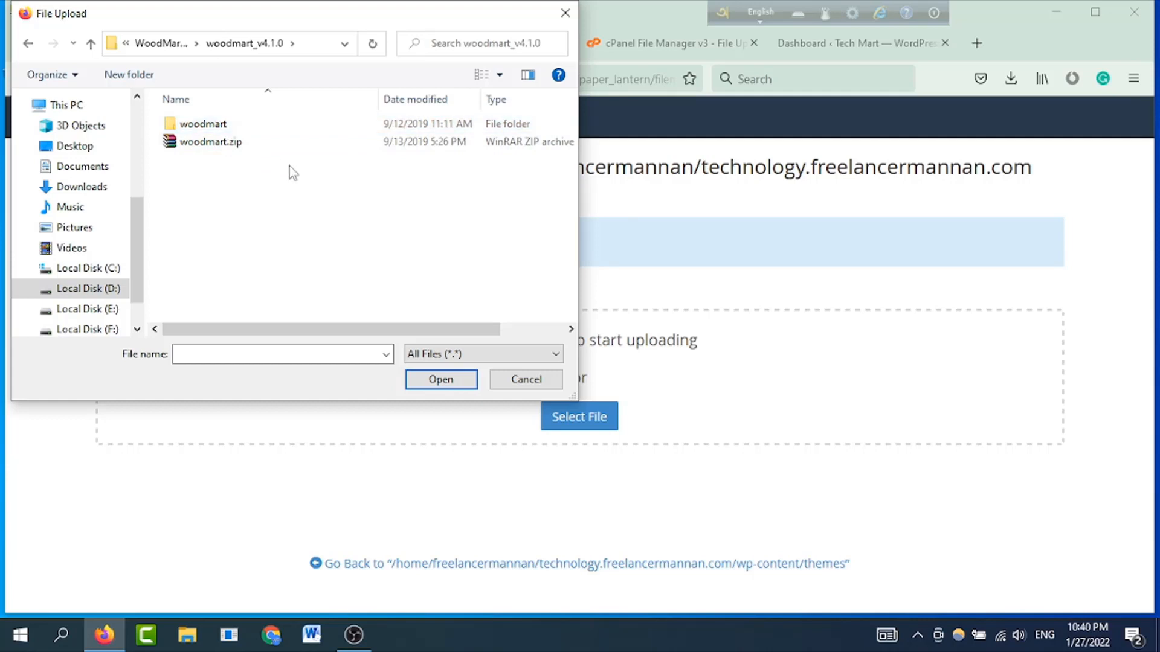
{"action": "left_click", "coordinate": [241, 145]}
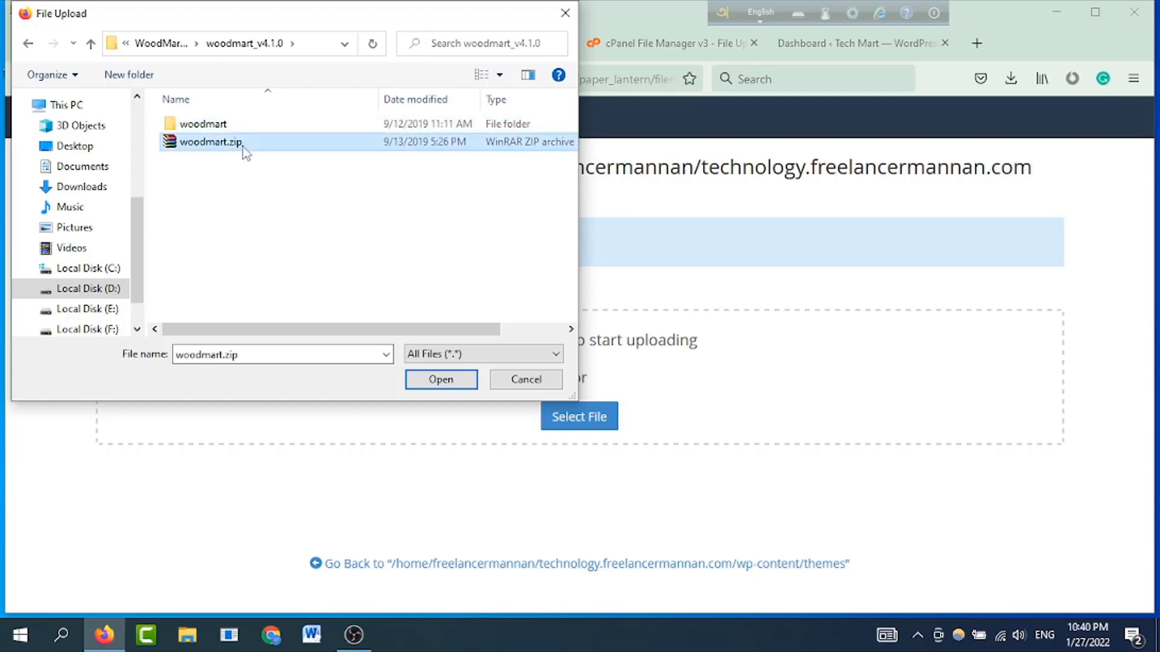
{"action": "left_click", "coordinate": [445, 385]}
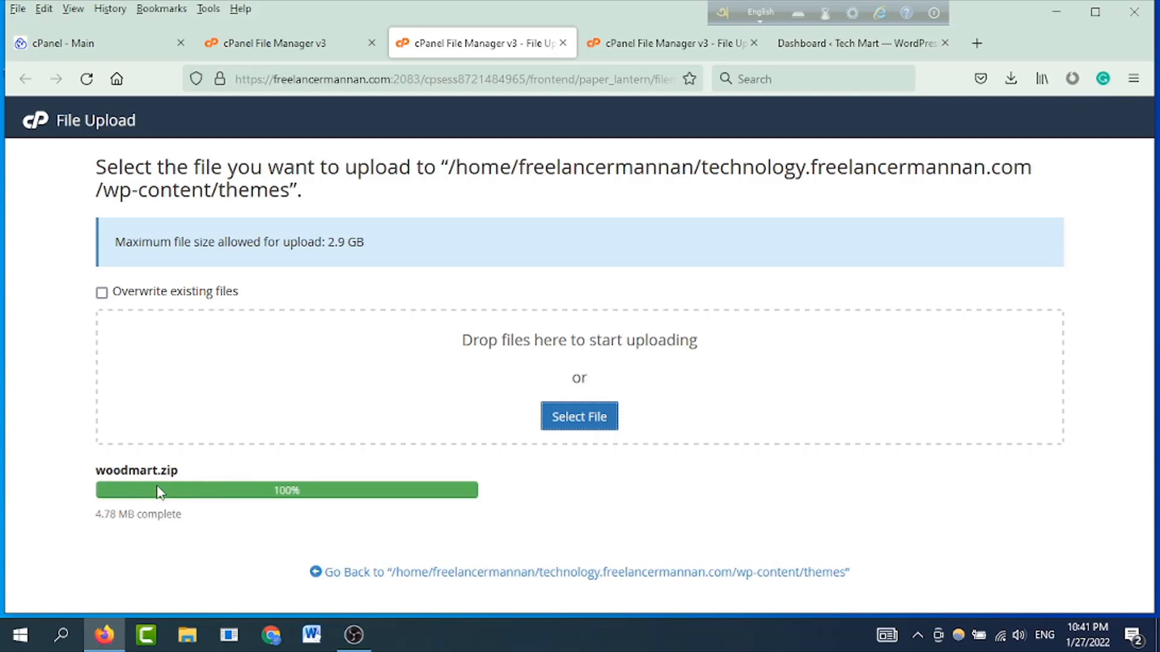
Step: Return to the themes folder in File Manager, extract the uploaded woodmart.zip there and reload the listing
{"action": "left_click", "coordinate": [272, 43]}
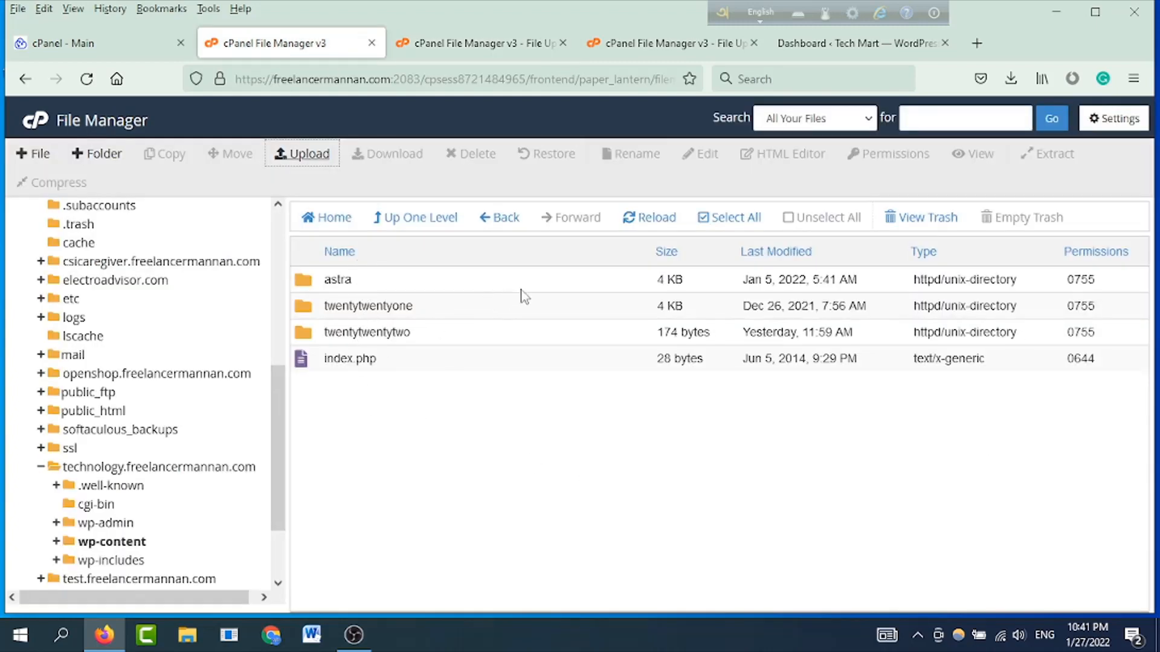
{"action": "left_click", "coordinate": [652, 219]}
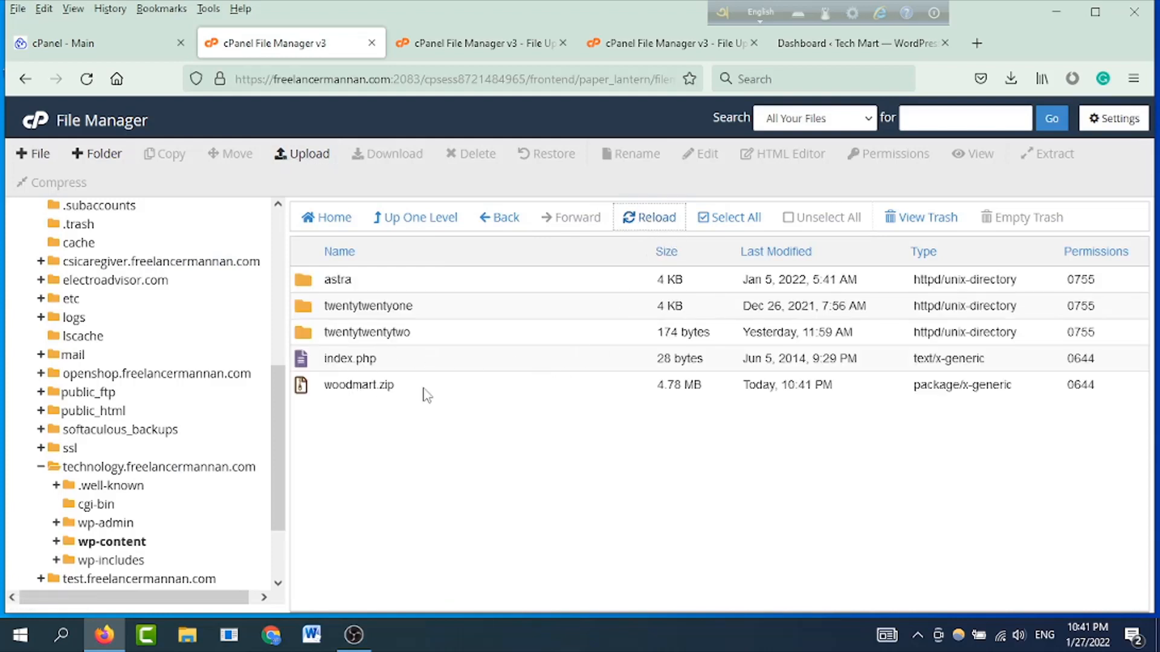
{"action": "right_click", "coordinate": [429, 393]}
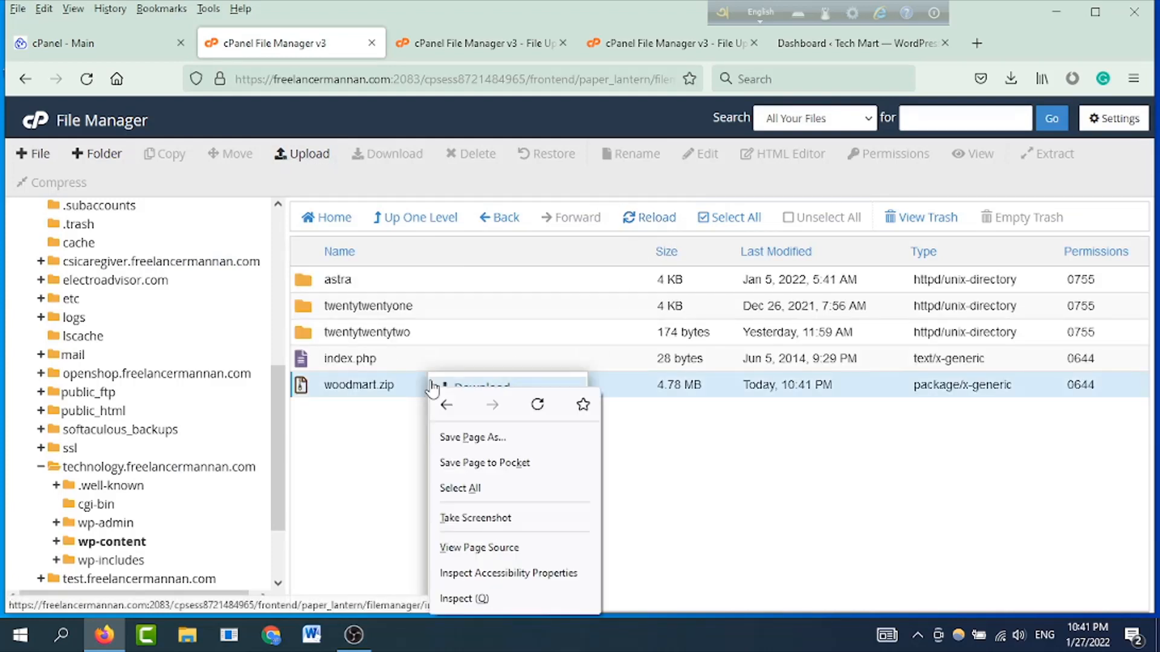
{"action": "key", "text": "Escape"}
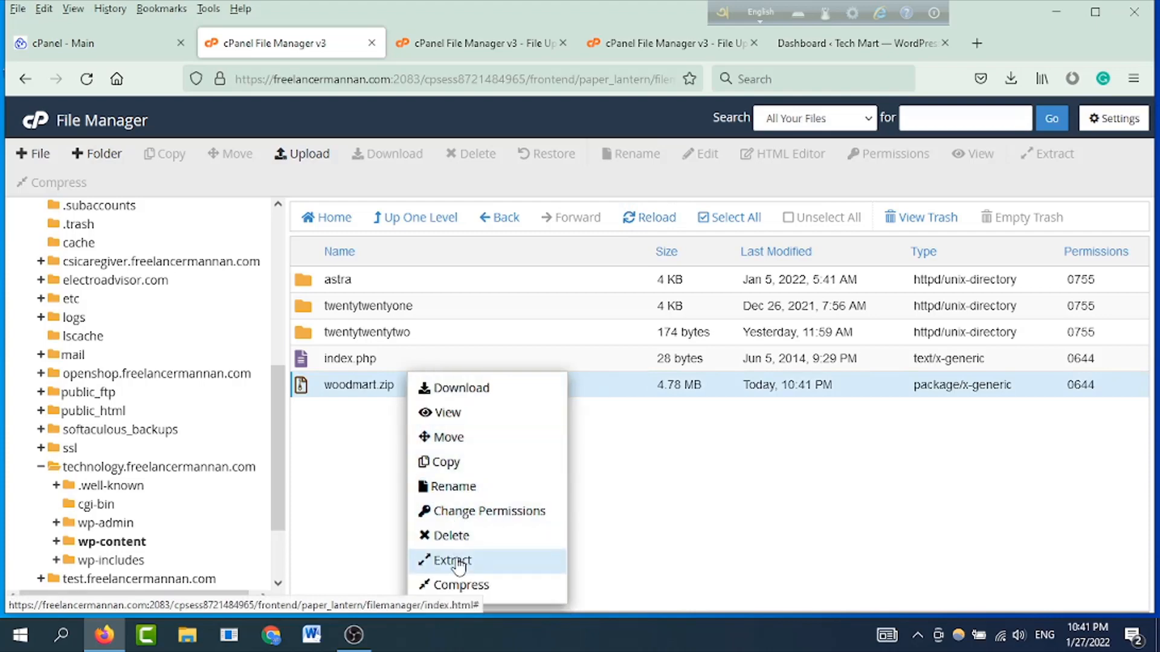
{"action": "left_click", "coordinate": [457, 560]}
{"action": "left_click", "coordinate": [700, 445]}
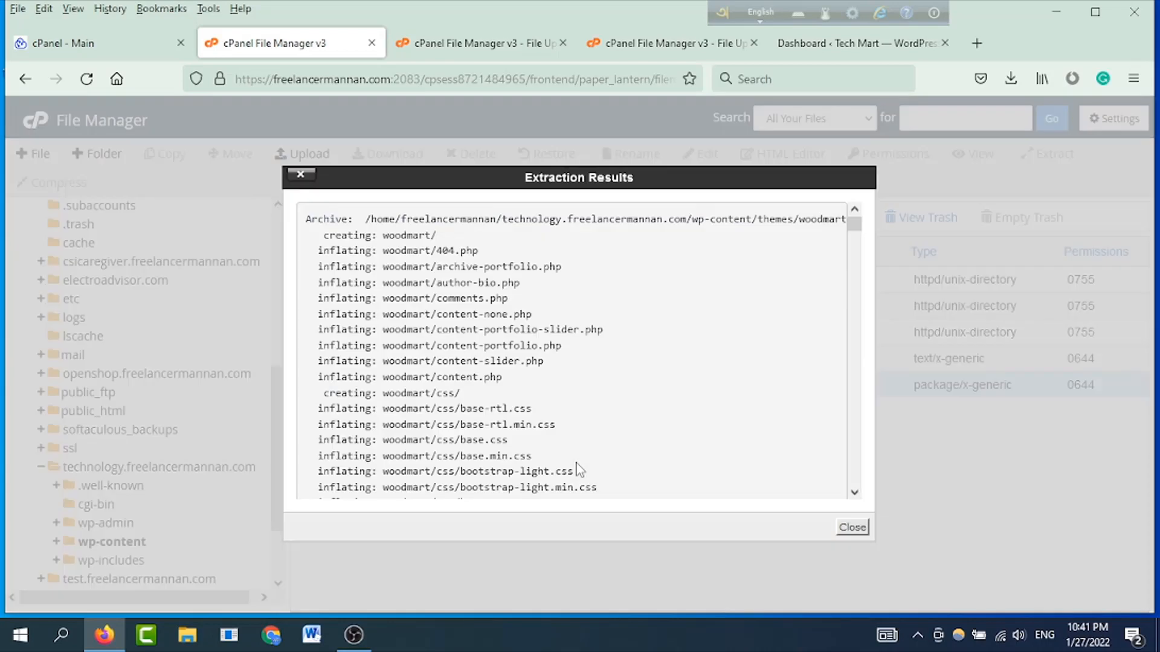
{"action": "left_click", "coordinate": [852, 528]}
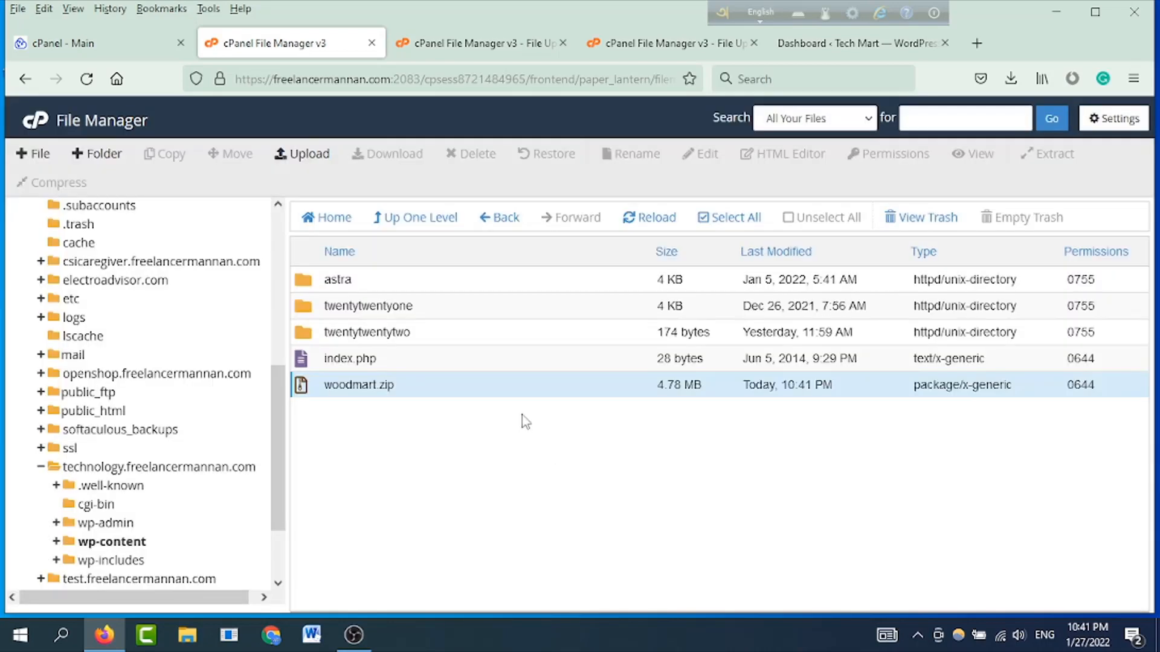
{"action": "left_click", "coordinate": [642, 224]}
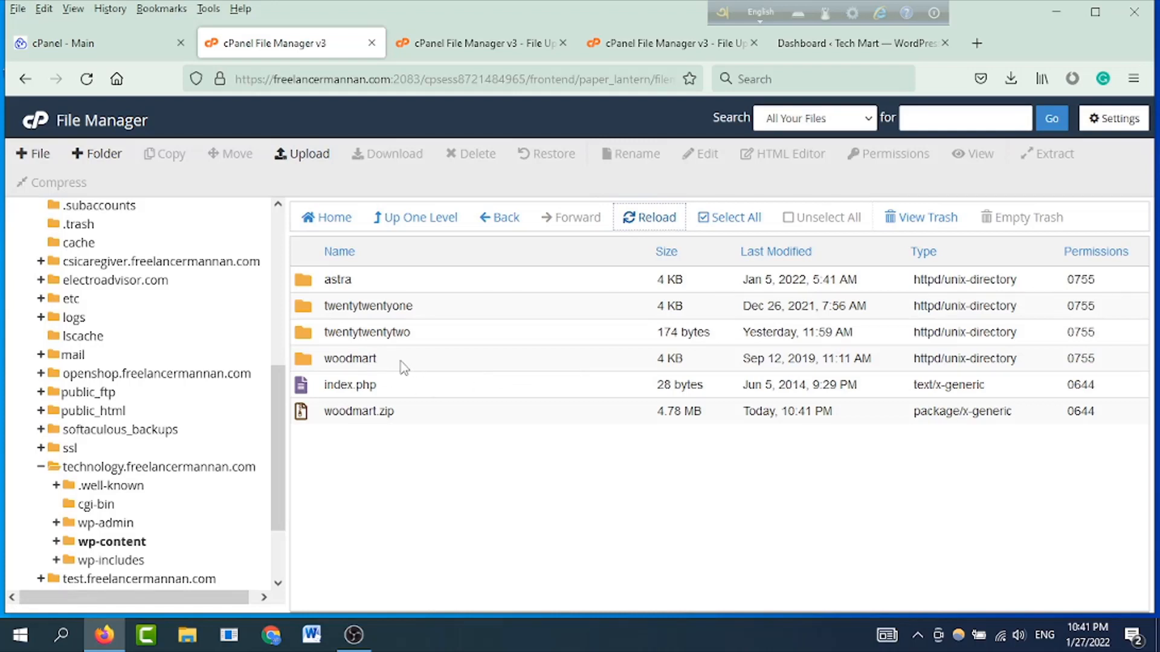
Step: Delete the woodmart.zip archive from the themes folder
{"action": "left_click", "coordinate": [396, 407]}
{"action": "right_click", "coordinate": [420, 416]}
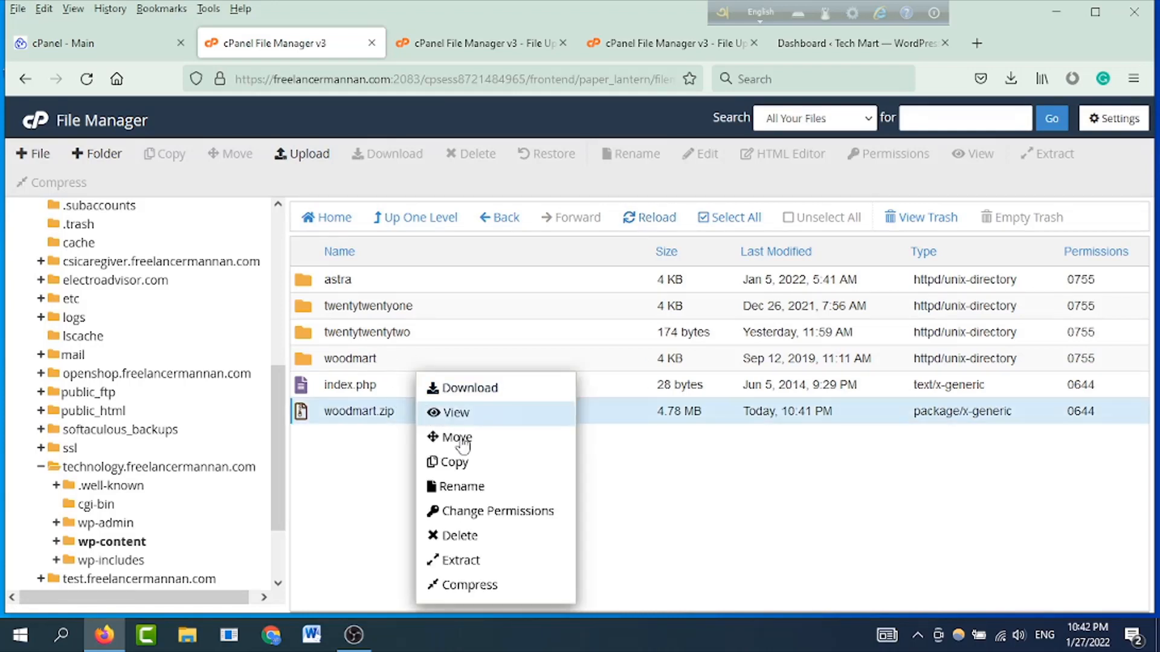
{"action": "left_click", "coordinate": [462, 537]}
{"action": "left_click", "coordinate": [716, 409]}
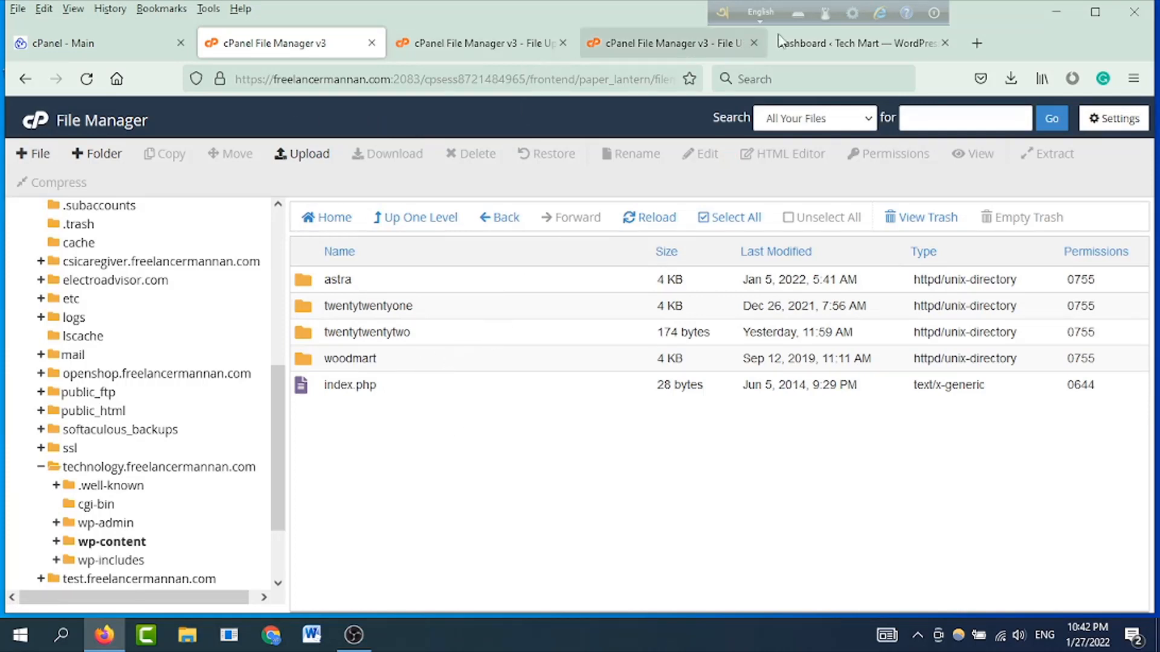
Step: Switch to the WordPress dashboard, open the installed themes page and look for the Woodmart theme
{"action": "left_click", "coordinate": [846, 49]}
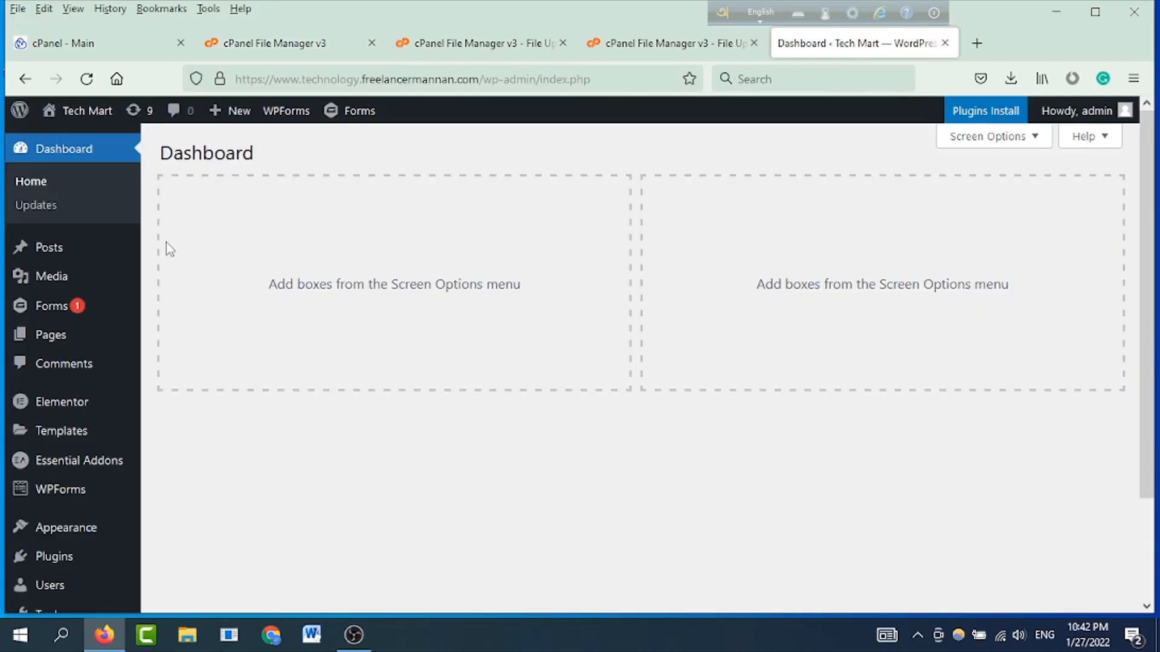
{"action": "scroll", "coordinate": [96, 465], "scroll_direction": "down", "scroll_amount": 2}
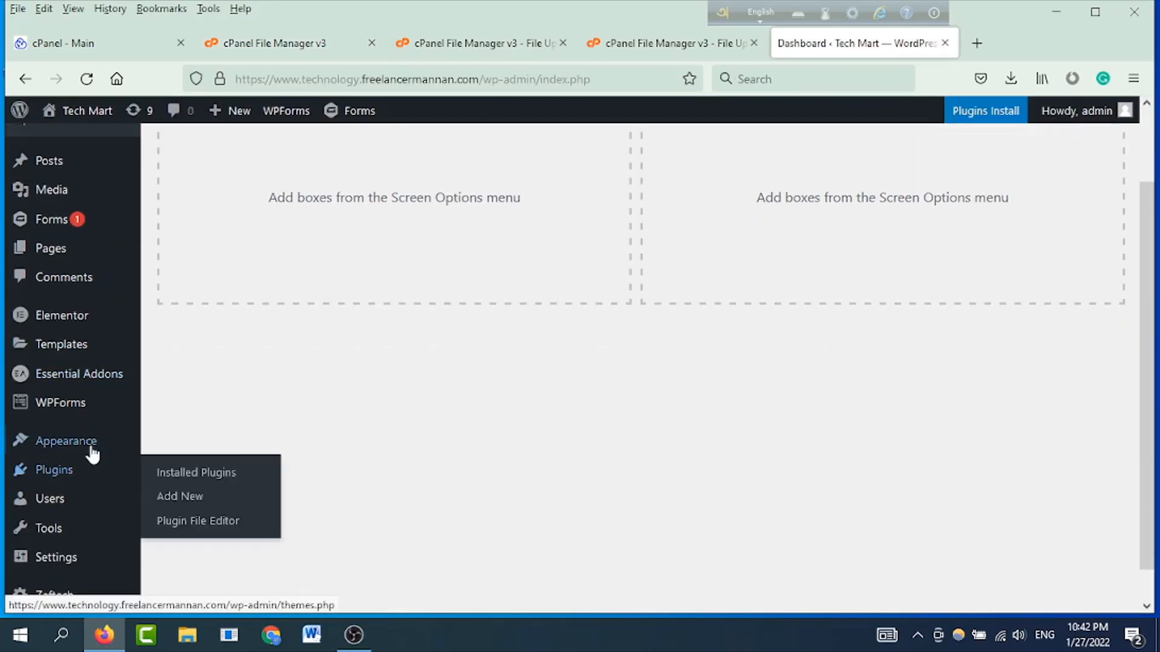
{"action": "mouse_move", "coordinate": [90, 443]}
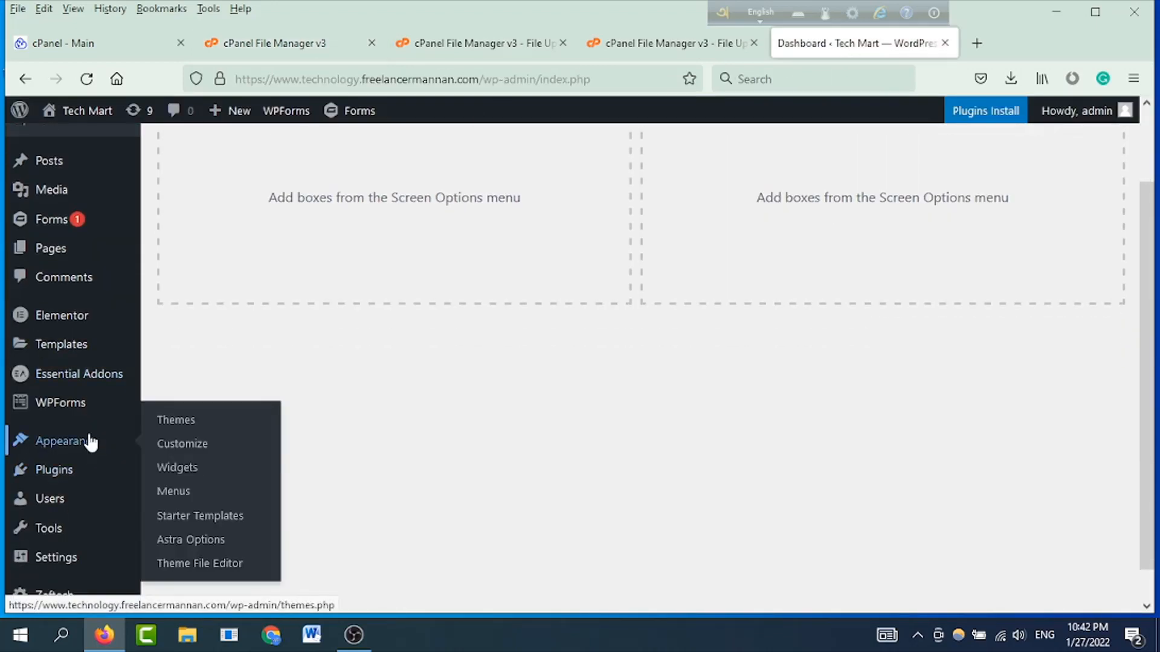
{"action": "left_click", "coordinate": [171, 422]}
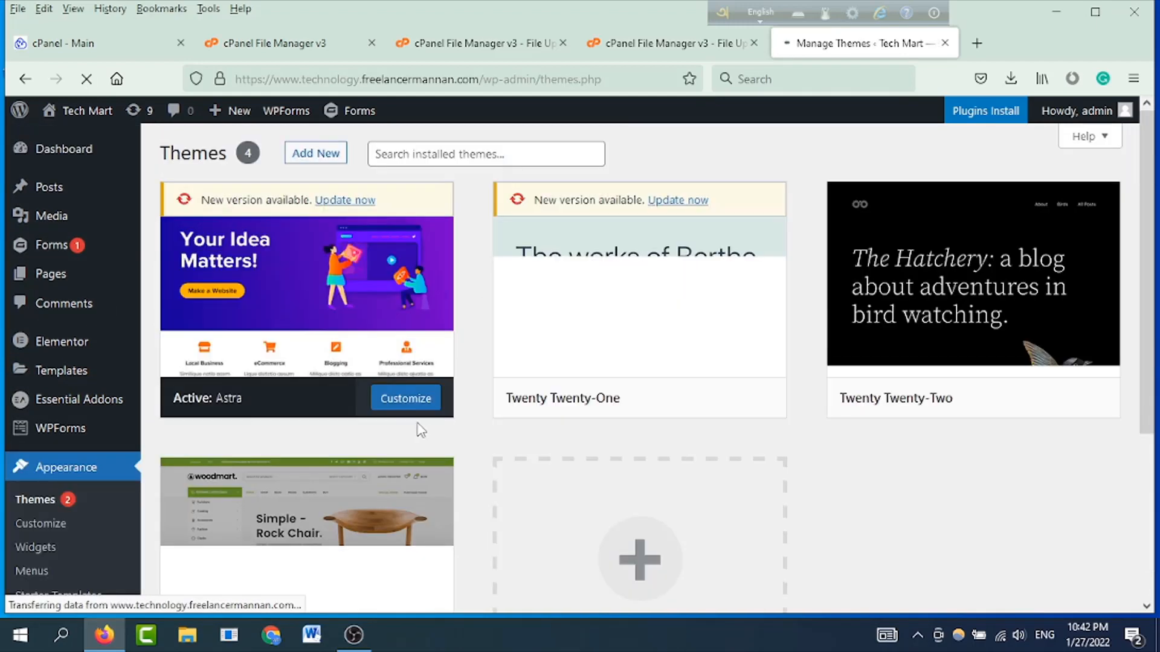
{"action": "scroll", "coordinate": [435, 417], "scroll_direction": "down", "scroll_amount": 4}
{"action": "mouse_move", "coordinate": [278, 426]}
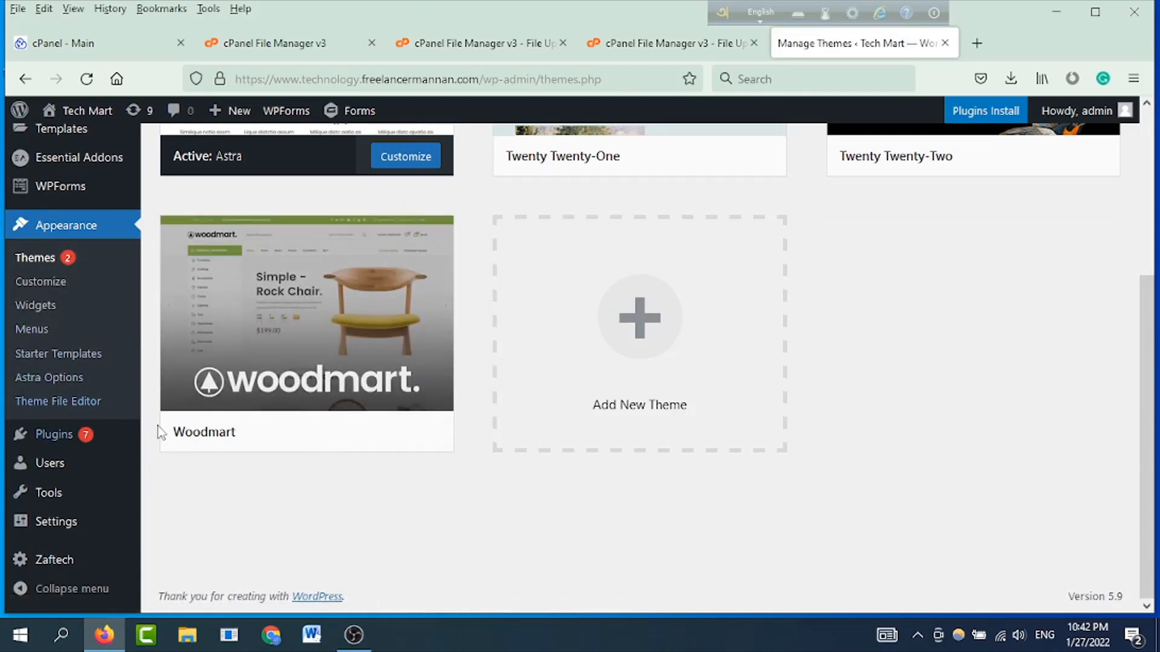
{"action": "scroll", "coordinate": [835, 502], "scroll_direction": "up", "scroll_amount": 4}
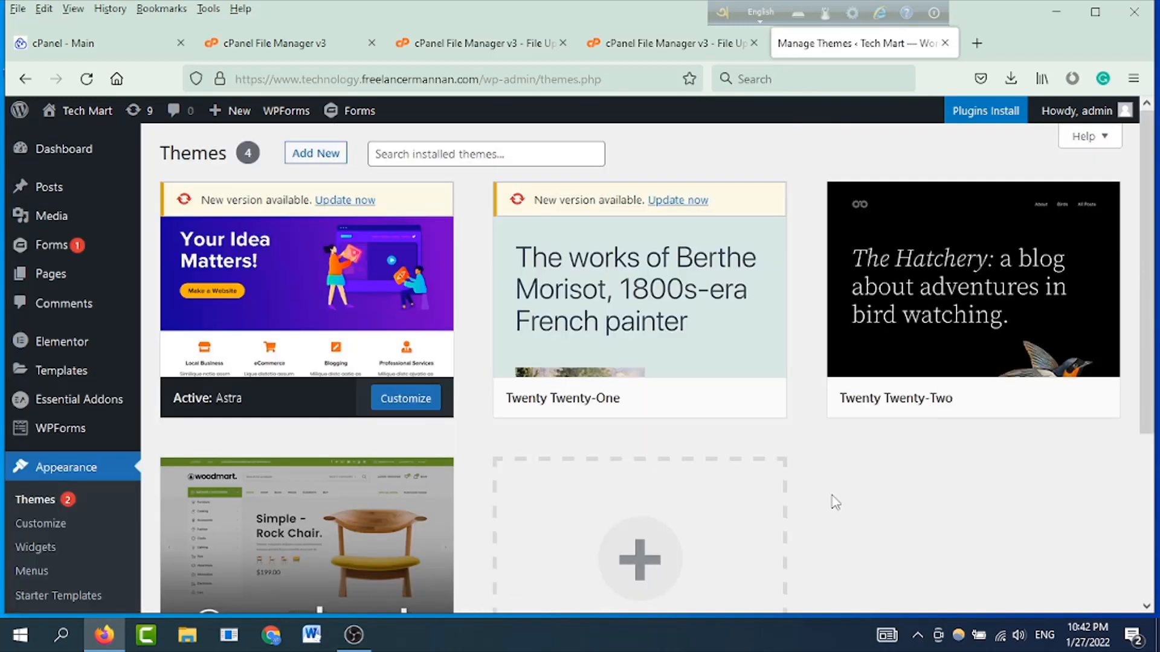